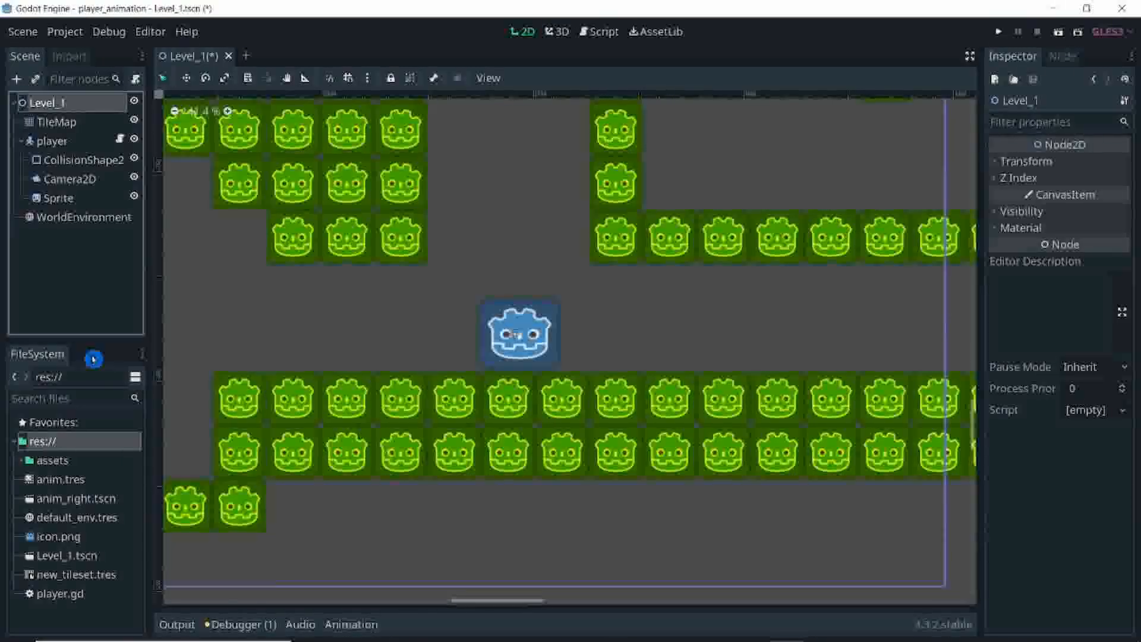
# Step: Delete the Sprite node from the player
pyautogui.click(89, 198)
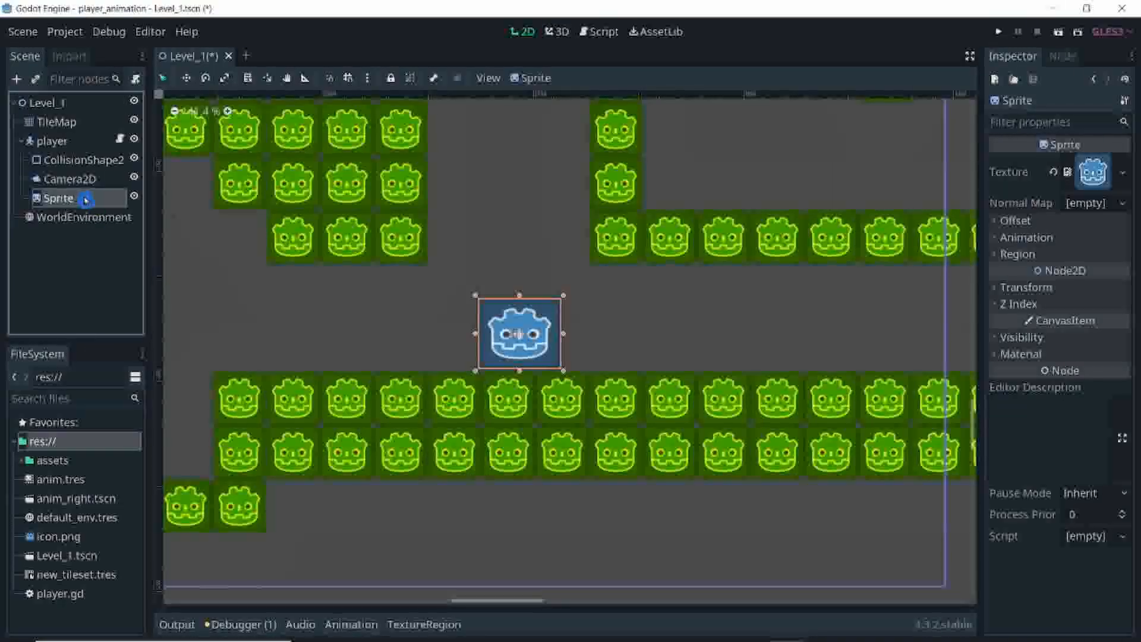
pyautogui.rightClick(89, 198)
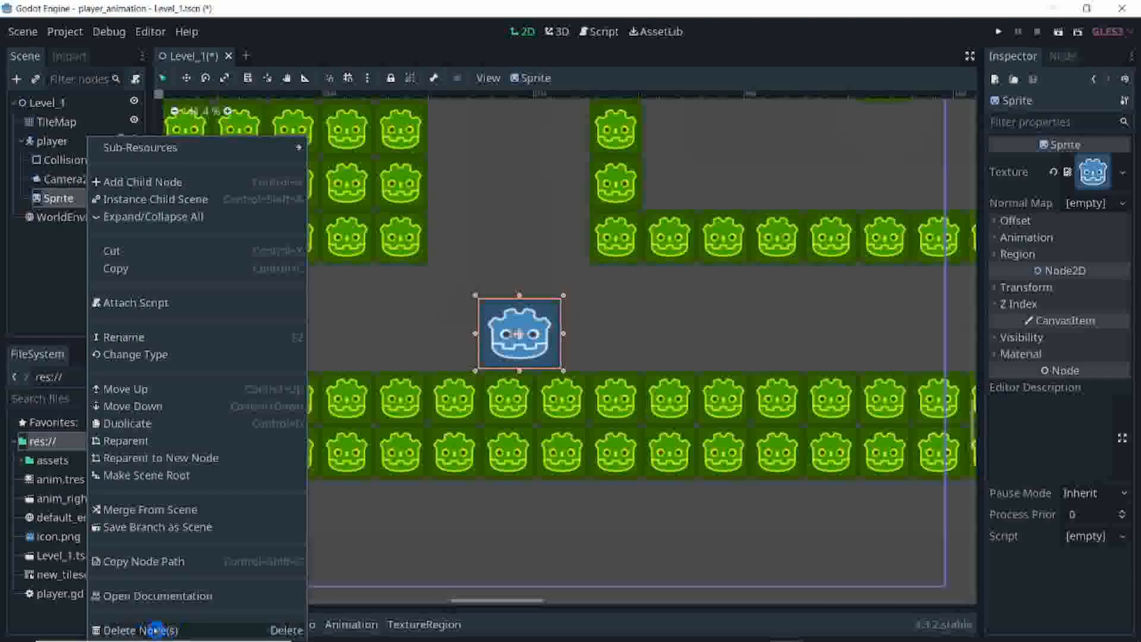
pyautogui.click(168, 627)
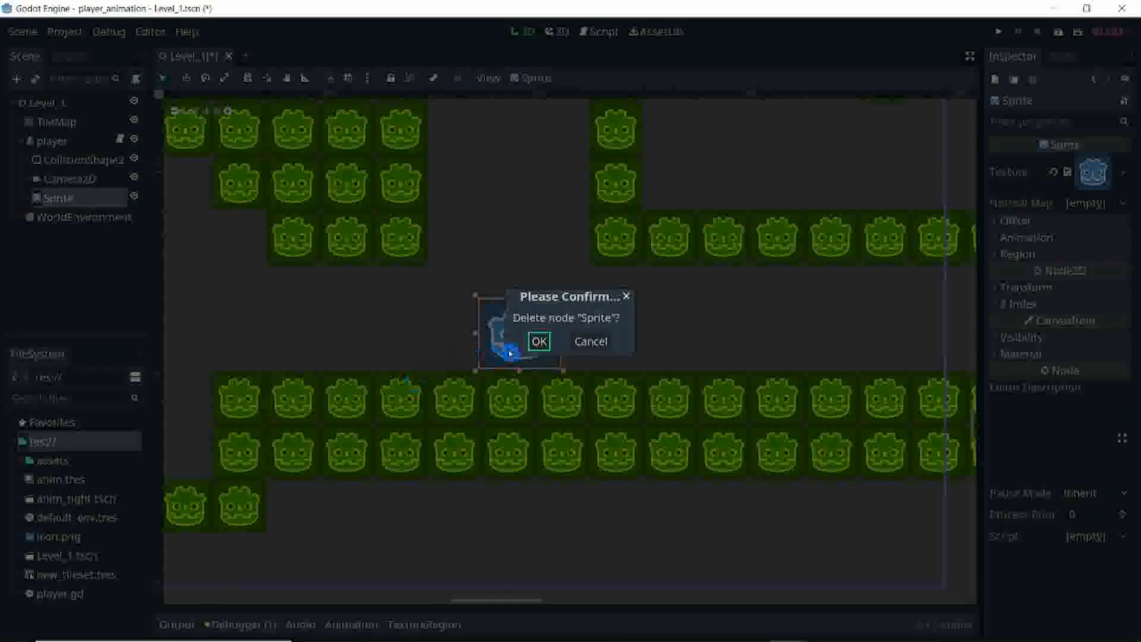
pyautogui.click(540, 343)
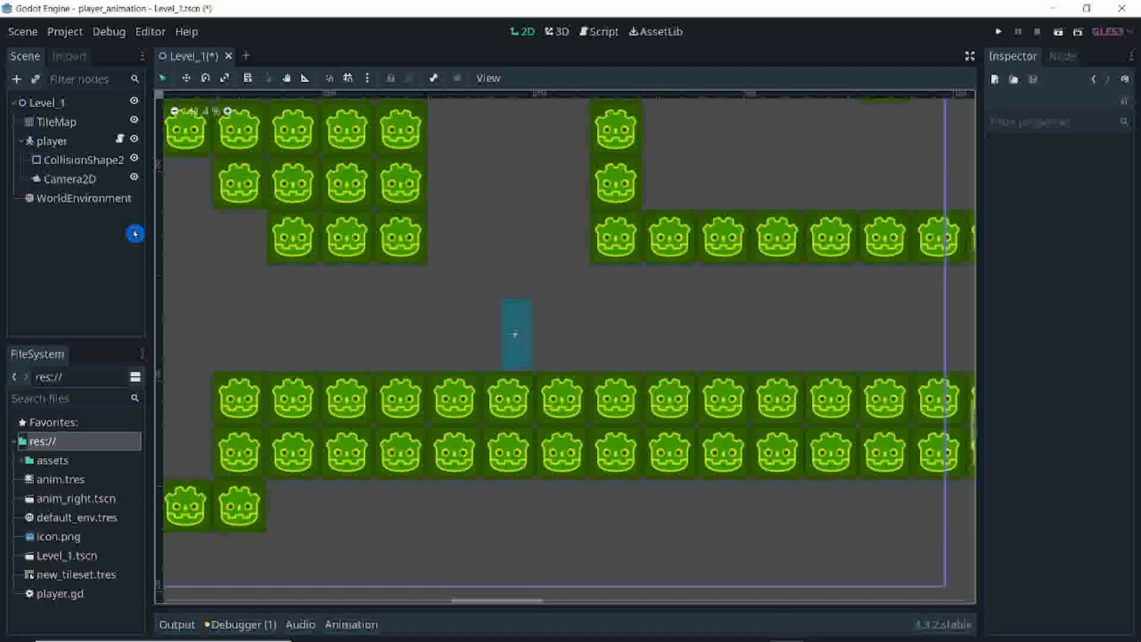
# Step: Add an AnimatedSprite child node to the player node
pyautogui.click(64, 143)
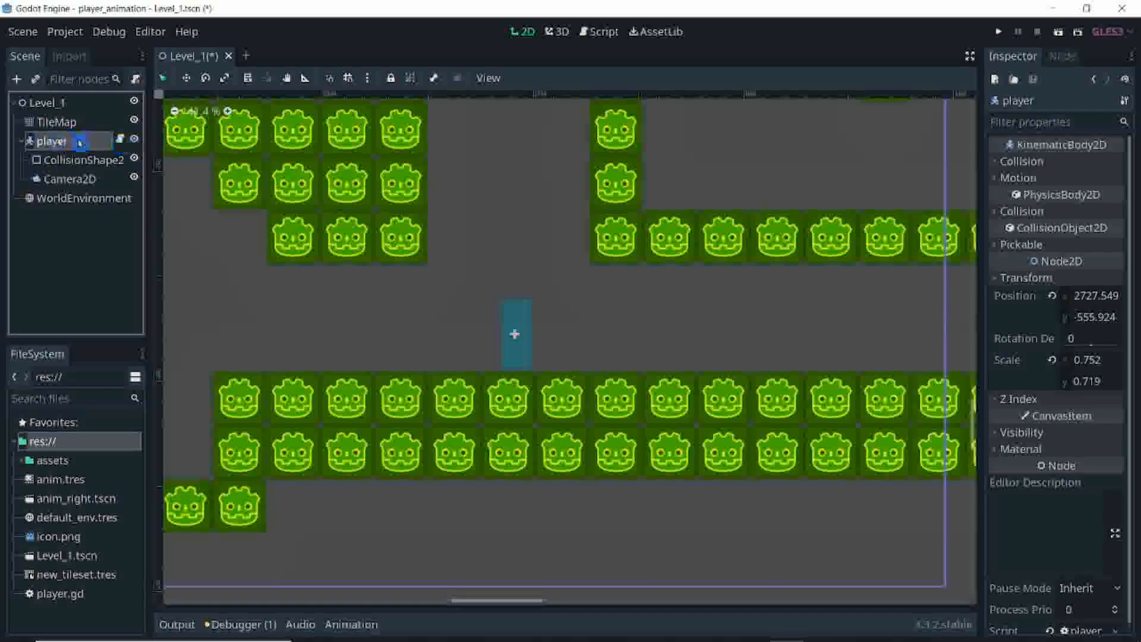
pyautogui.rightClick(92, 144)
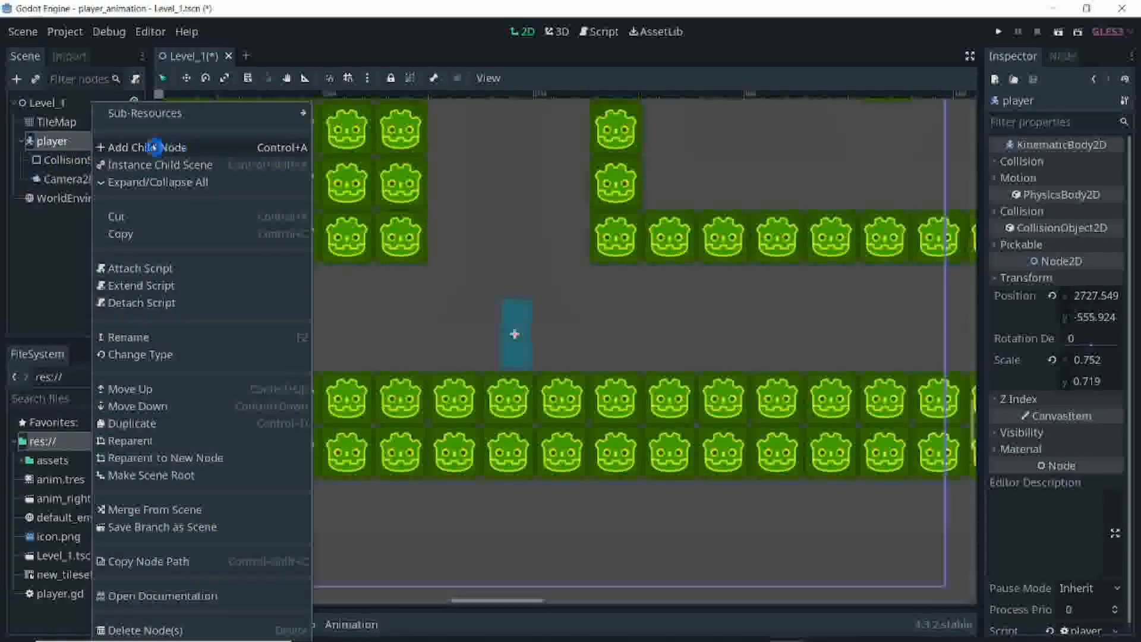
pyautogui.click(201, 147)
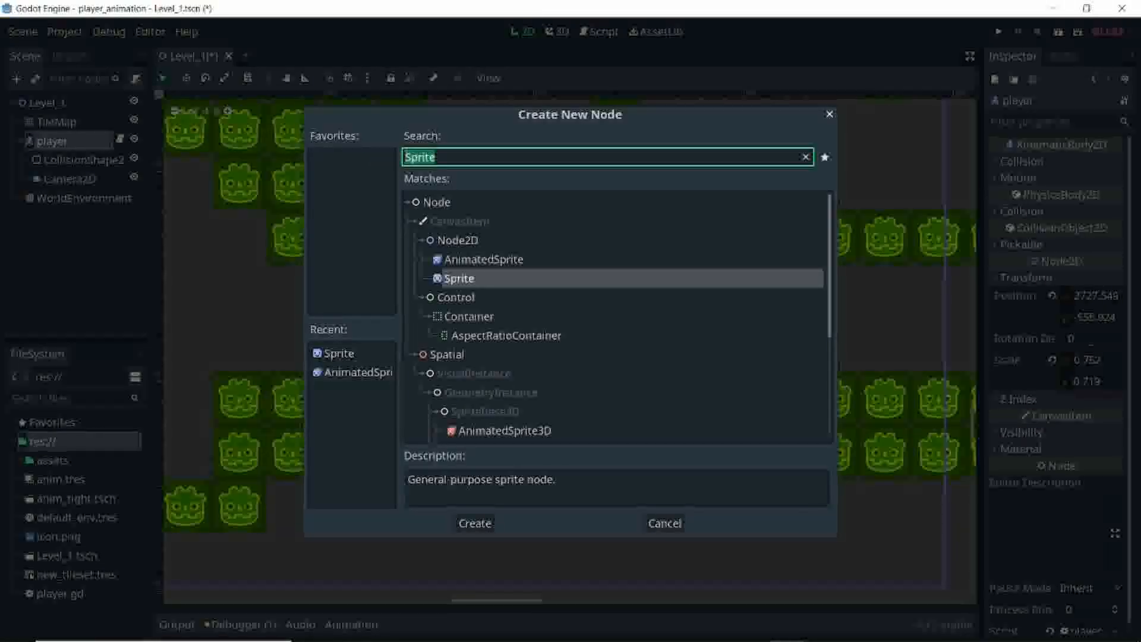
pyautogui.write('animated')
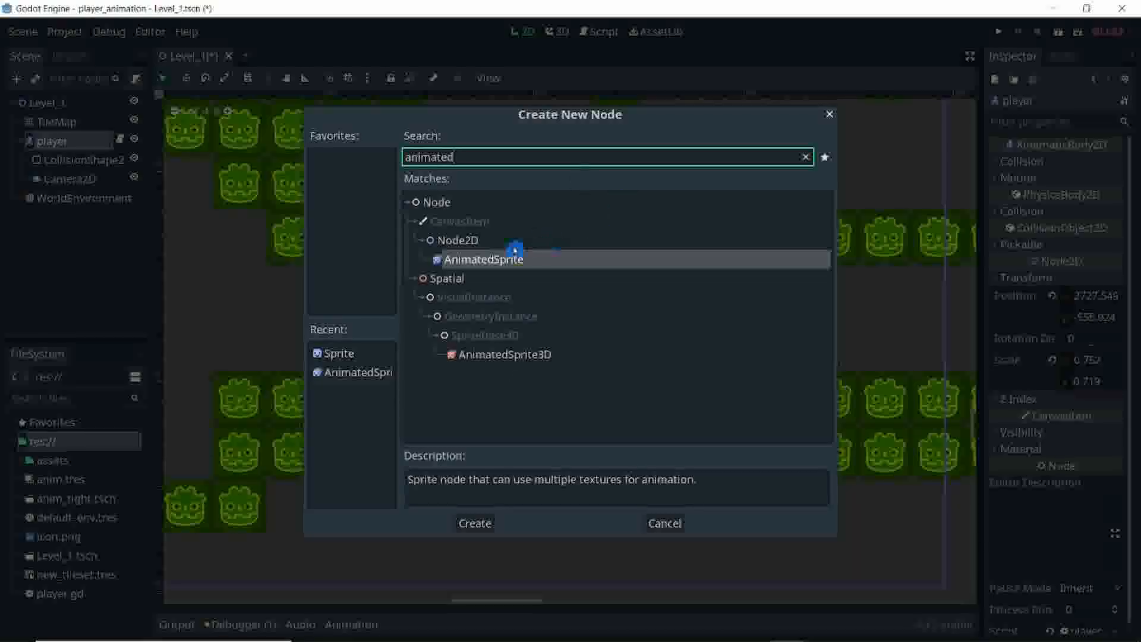
pyautogui.doubleClick(554, 258)
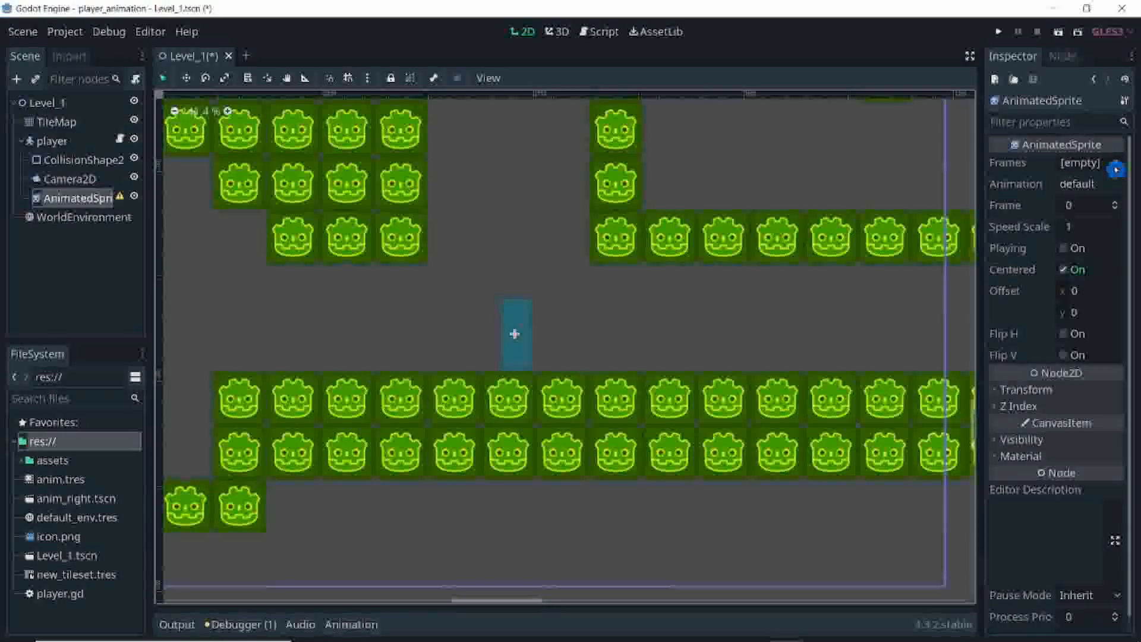
# Step: Assign a new SpriteFrames resource to the AnimatedSprite's Frames property and open it for editing
pyautogui.click(1119, 171)
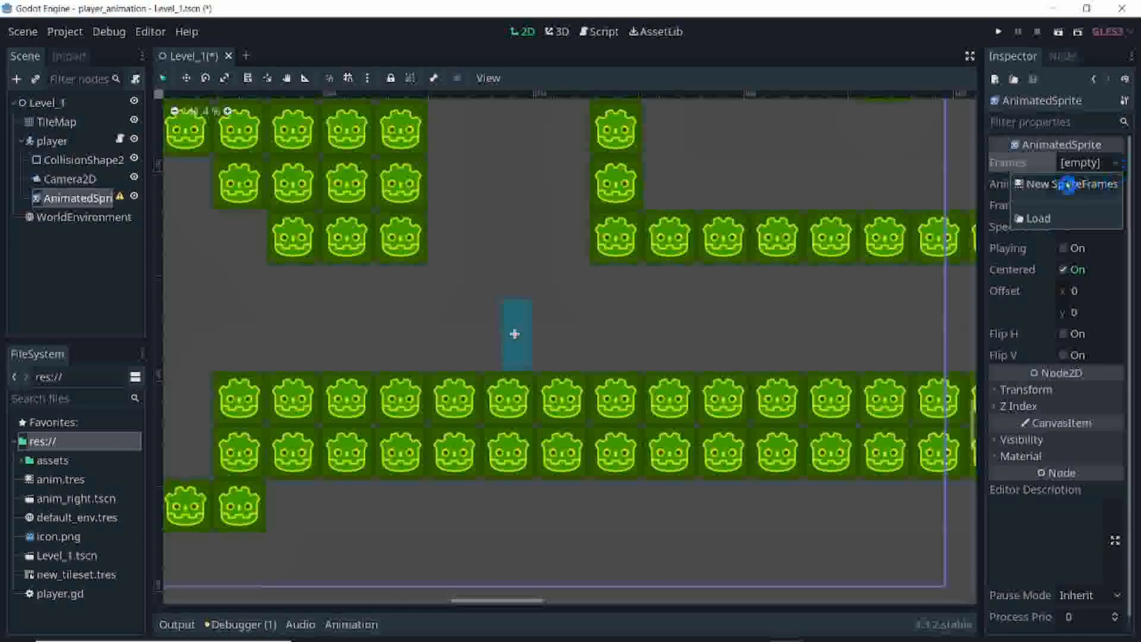
pyautogui.click(1086, 186)
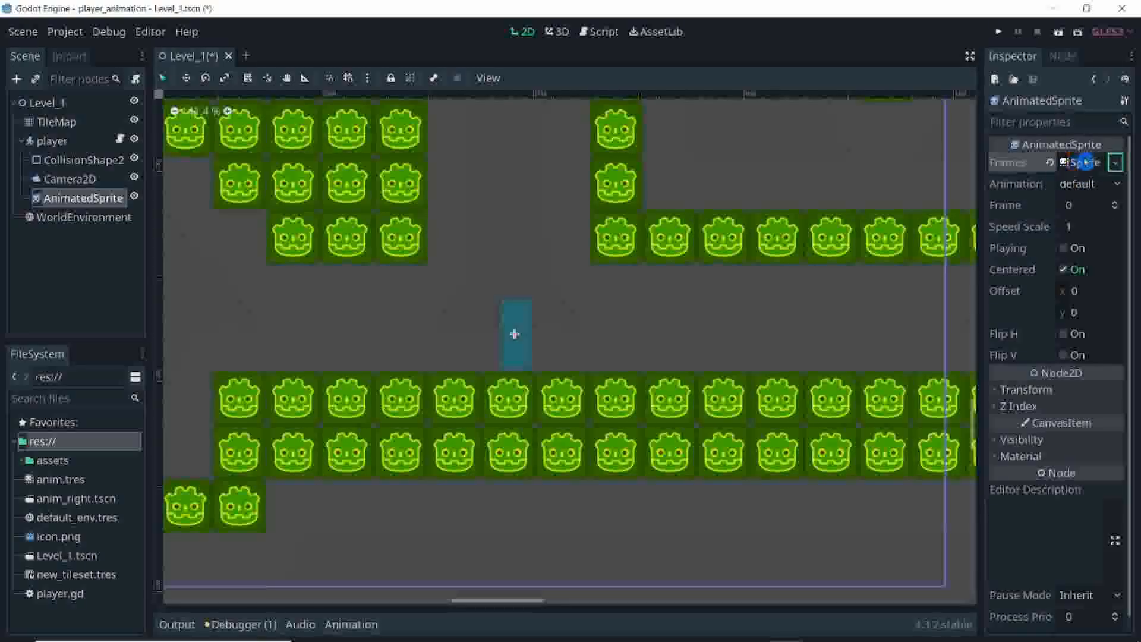
pyautogui.click(1085, 161)
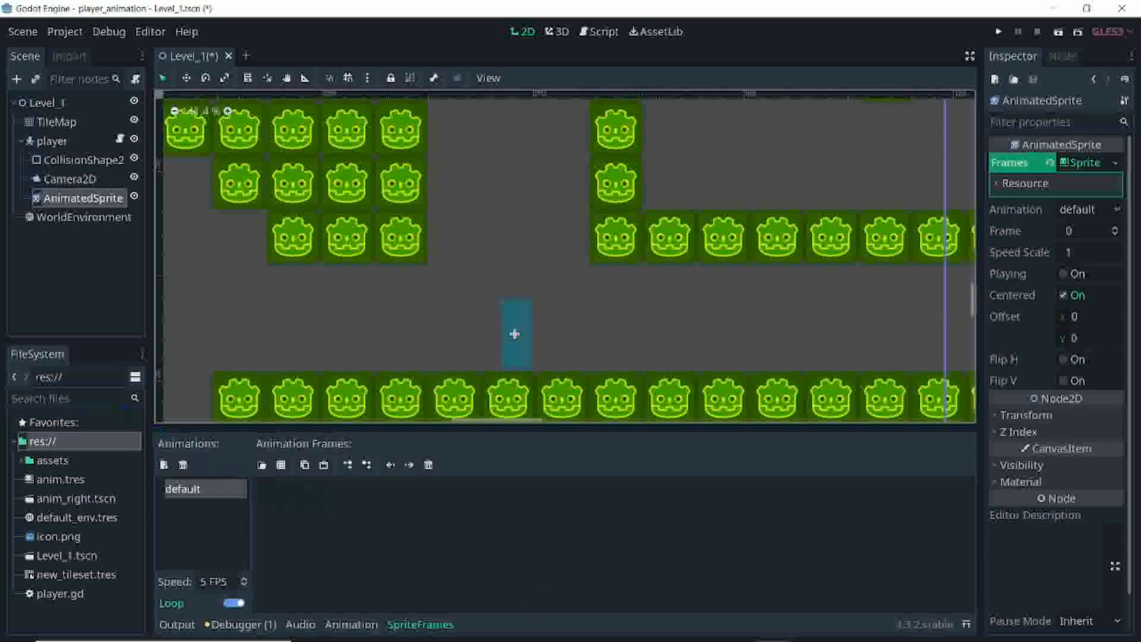
# Step: Add right_1.png, right_2.png and right_3.png from the assets folder as frames of the default animation, in that order
pyautogui.click(24, 462)
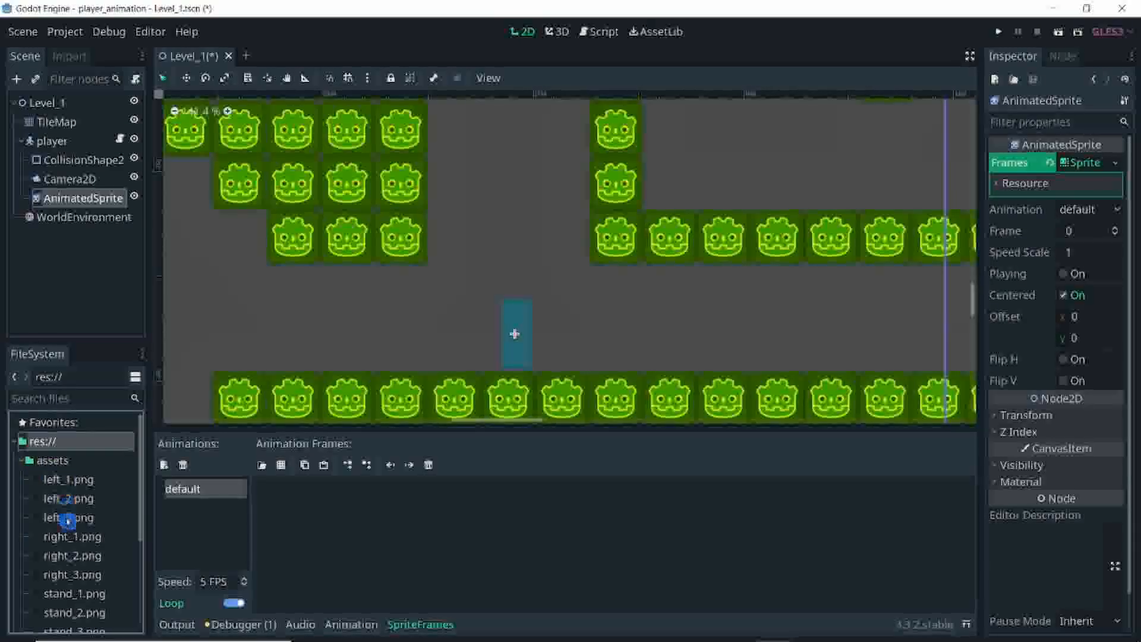
pyautogui.moveTo(69, 537); pyautogui.dragTo(308, 533)
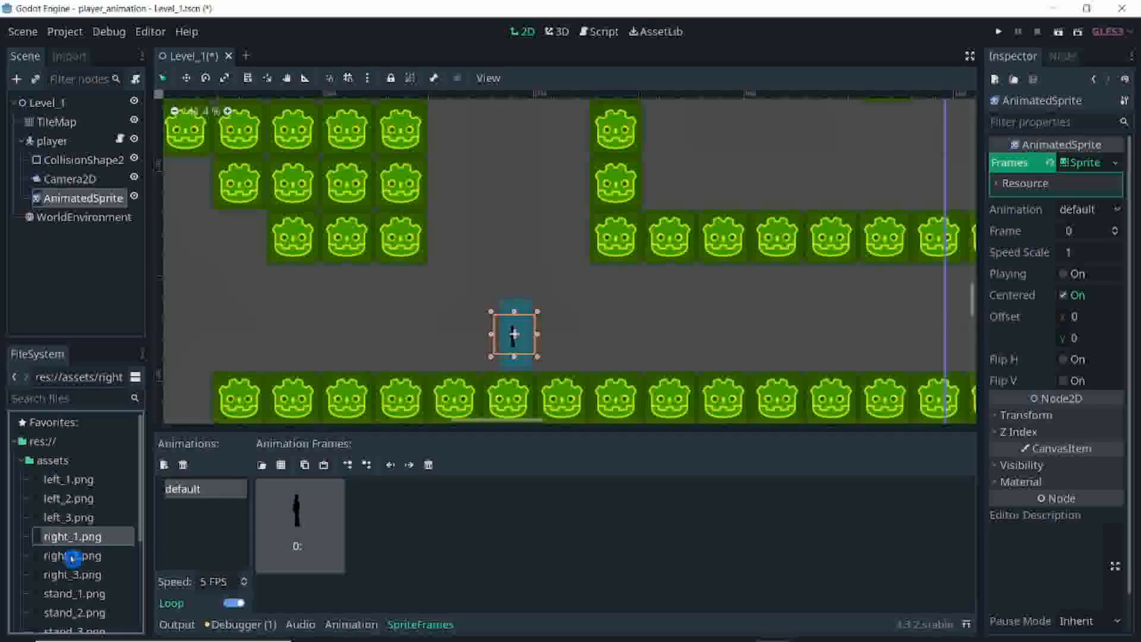
pyautogui.moveTo(71, 557); pyautogui.dragTo(383, 532)
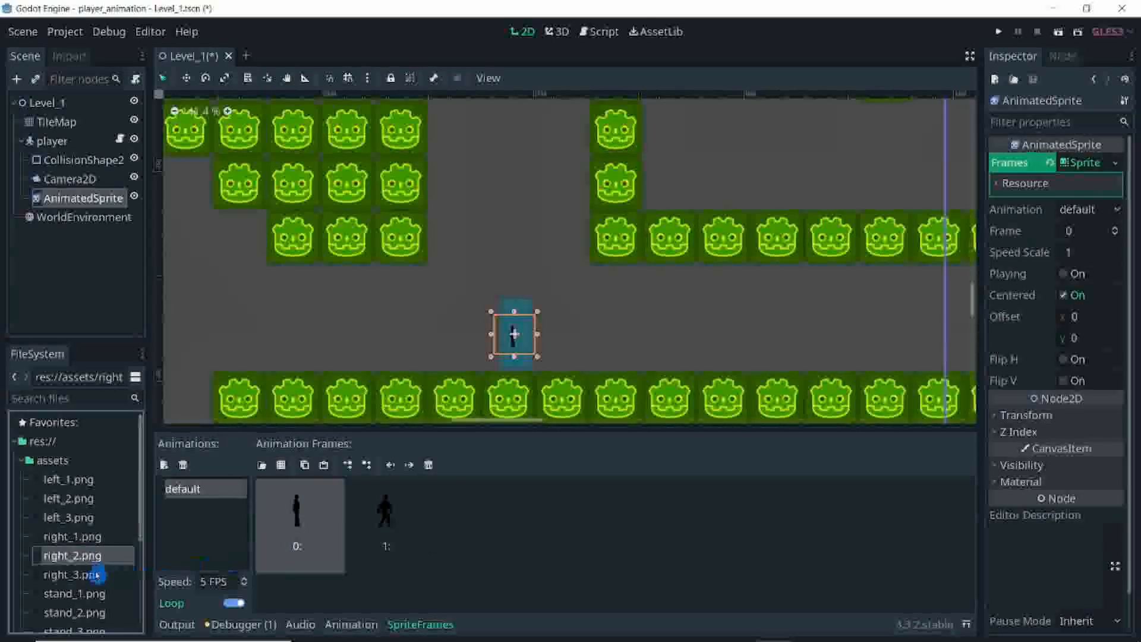
pyautogui.moveTo(97, 575); pyautogui.dragTo(442, 534)
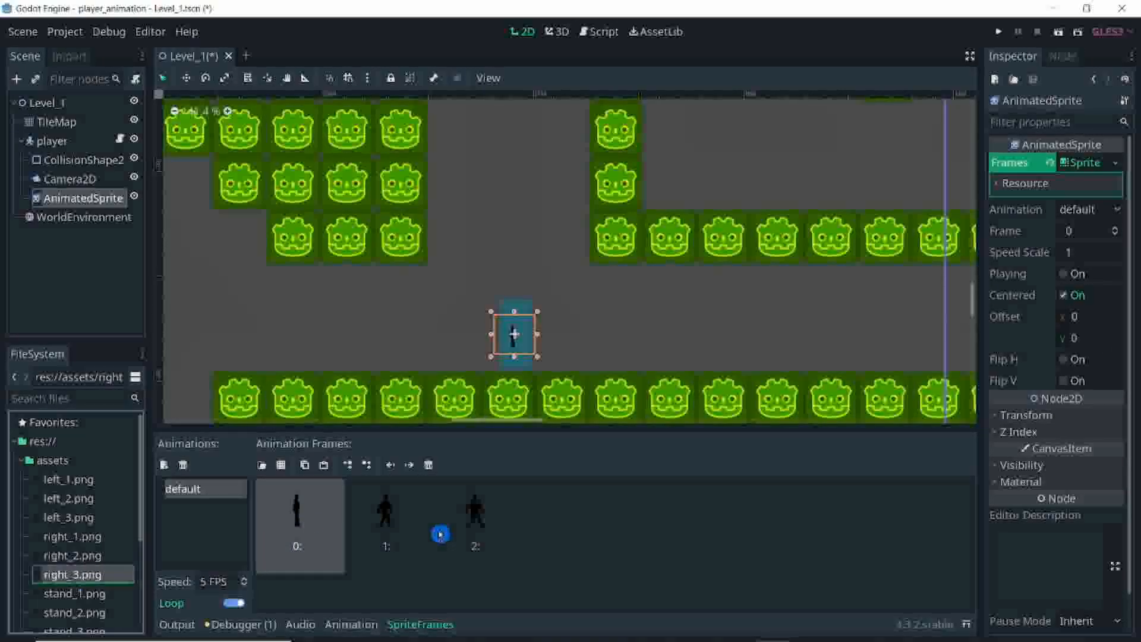
# Step: Rename the default animation as move_right
pyautogui.doubleClick(189, 488)
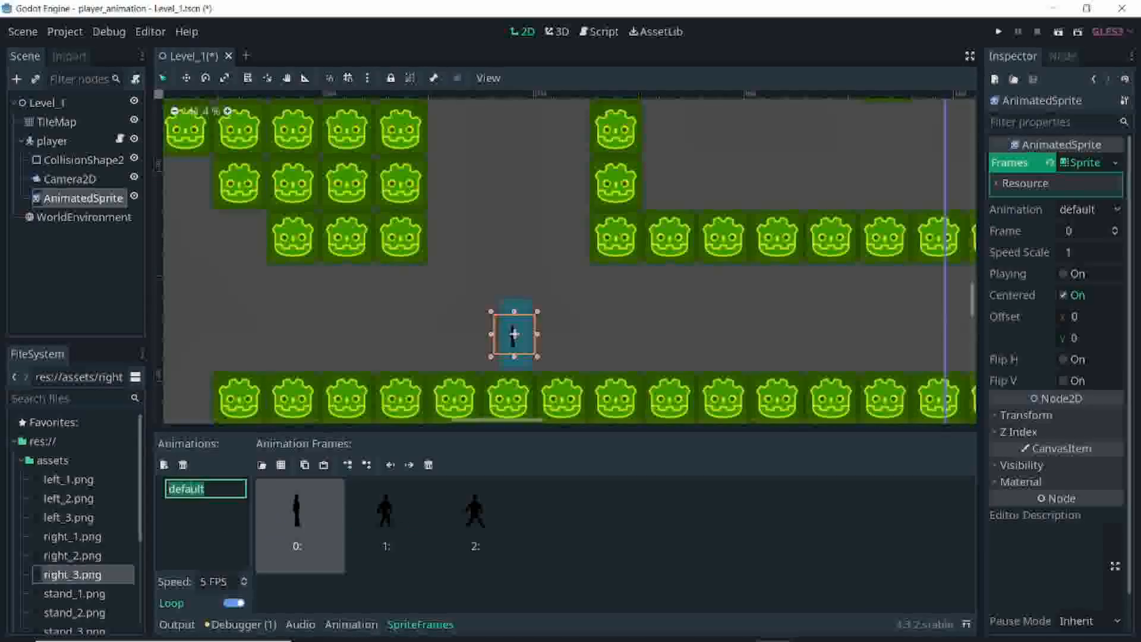
pyautogui.write('riov')
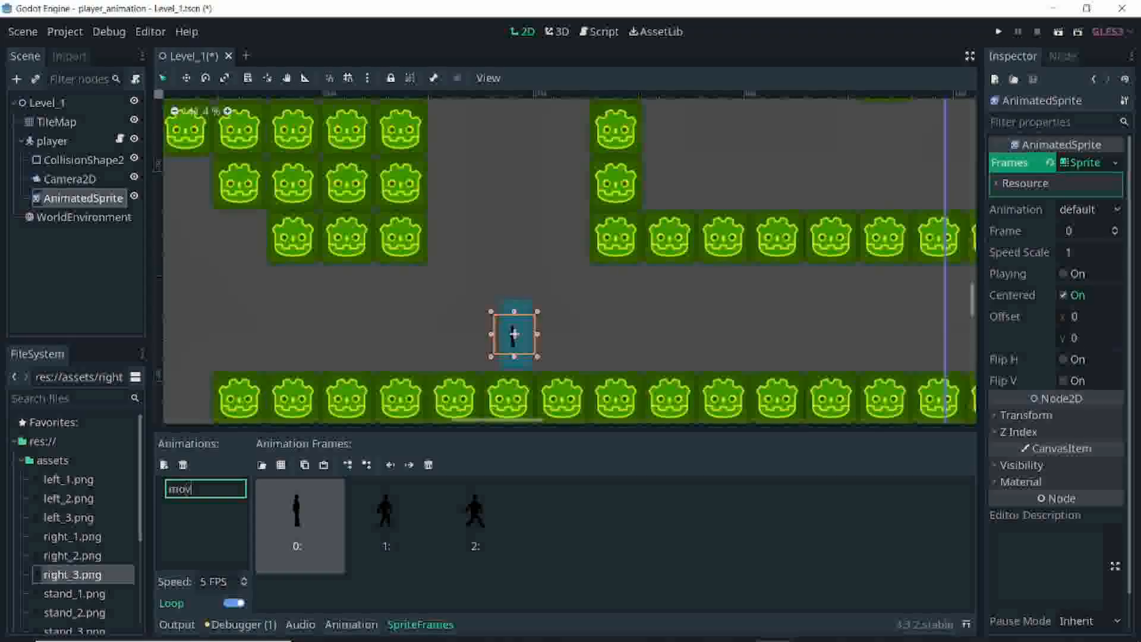
pyautogui.write('e_right')
pyautogui.press('Return')
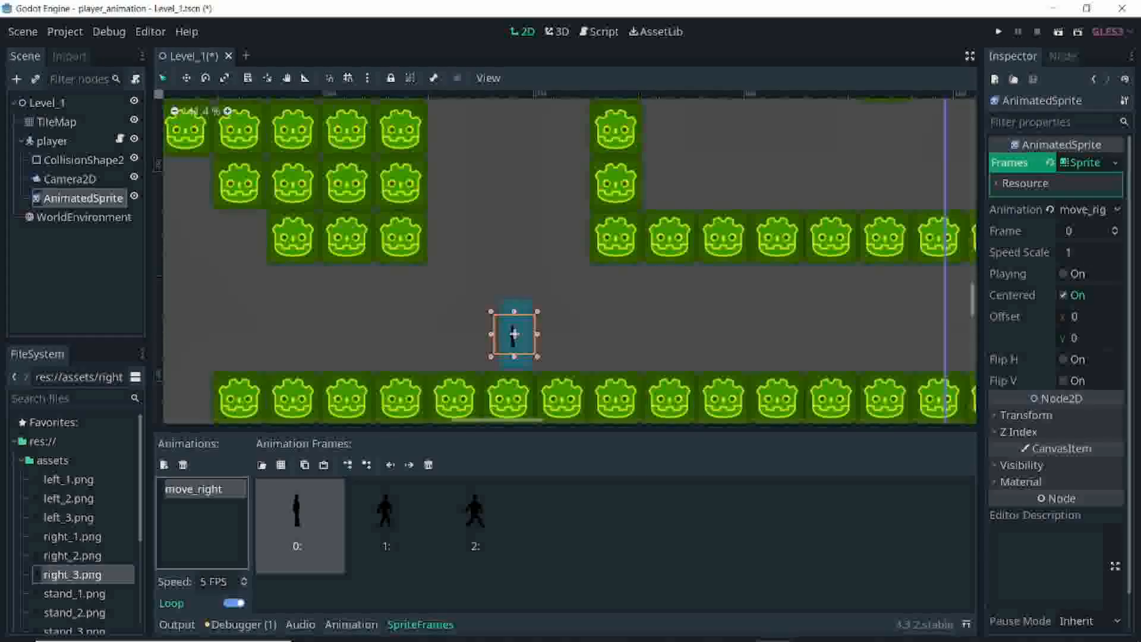
# Step: Create a second animation named move_left and fill it with the frames left_1.png, left_2.png and left_3.png
pyautogui.click(163, 464)
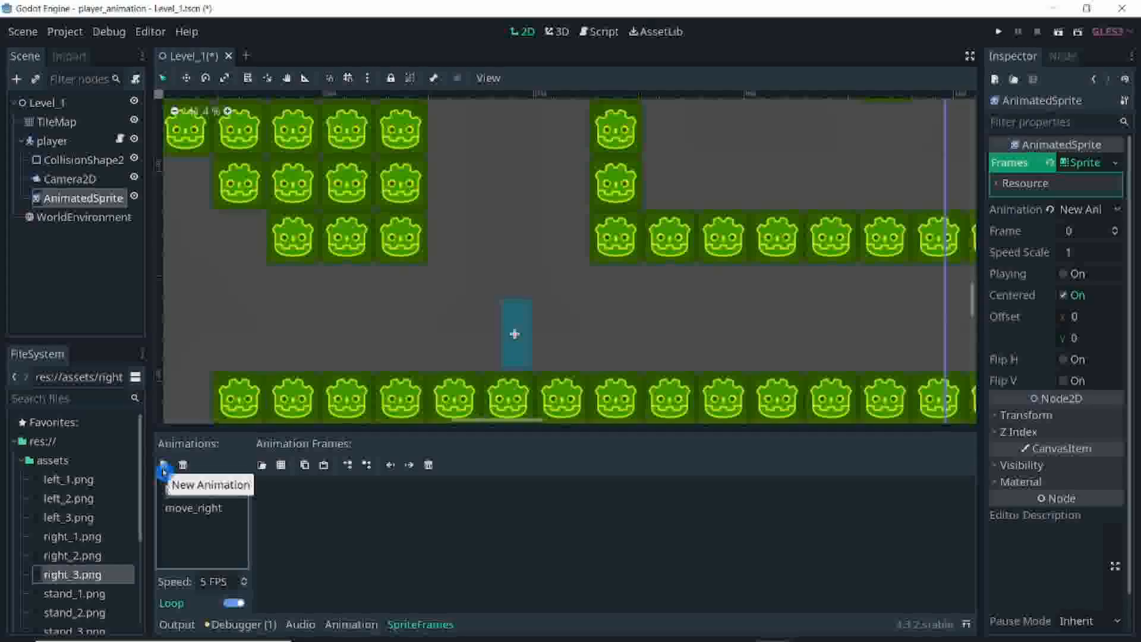
pyautogui.doubleClick(196, 488)
pyautogui.doubleClick(223, 490)
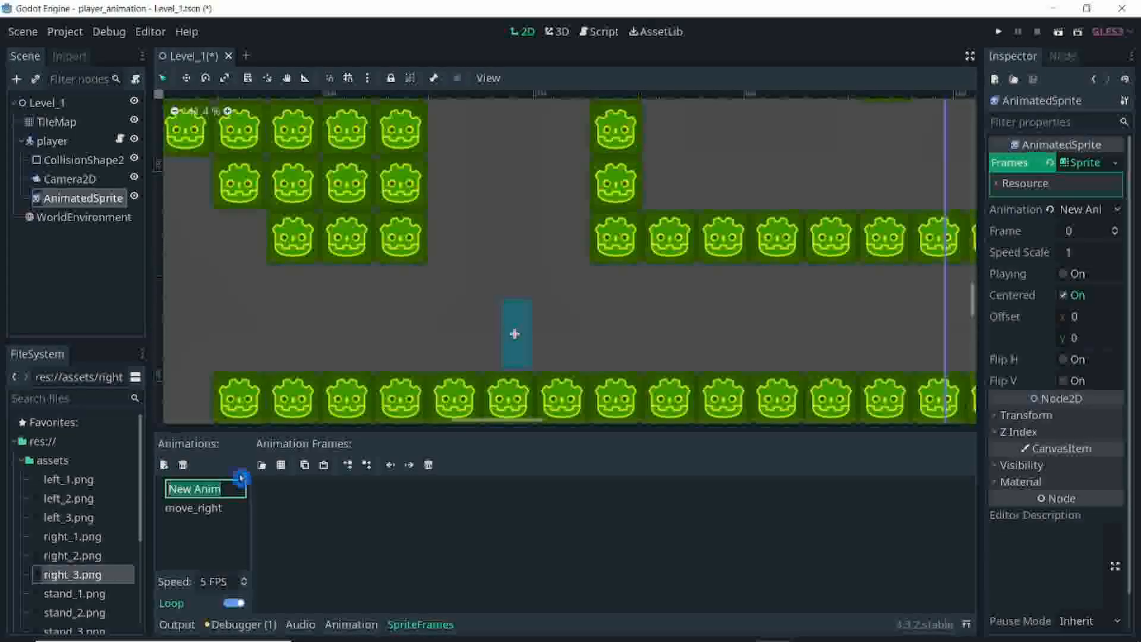
pyautogui.write('move')
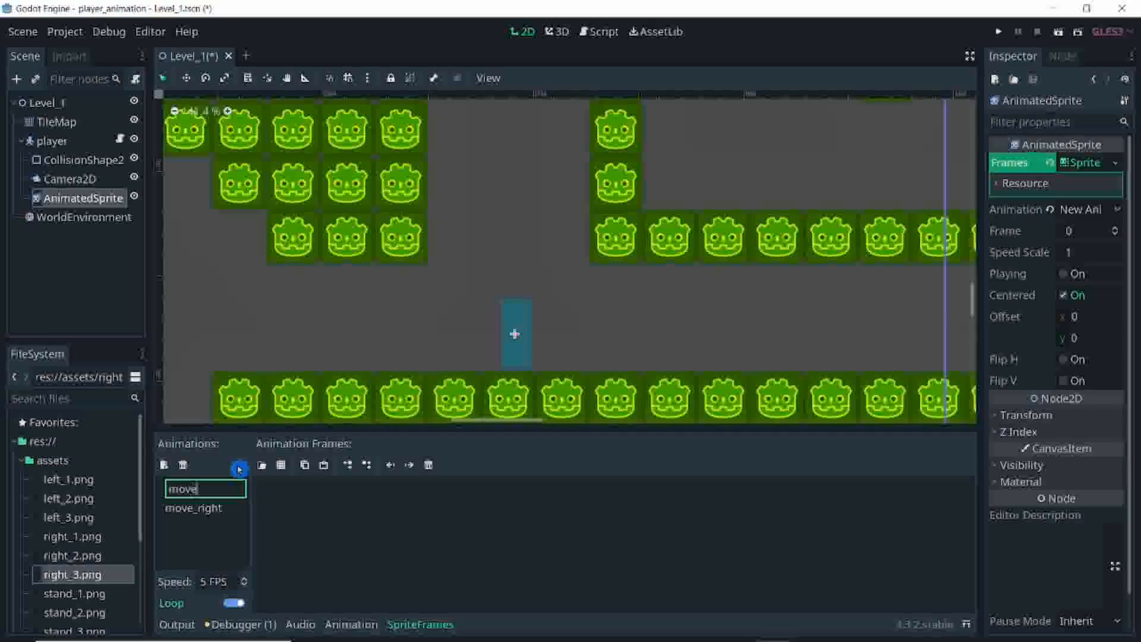
pyautogui.write('_left')
pyautogui.press('Return')
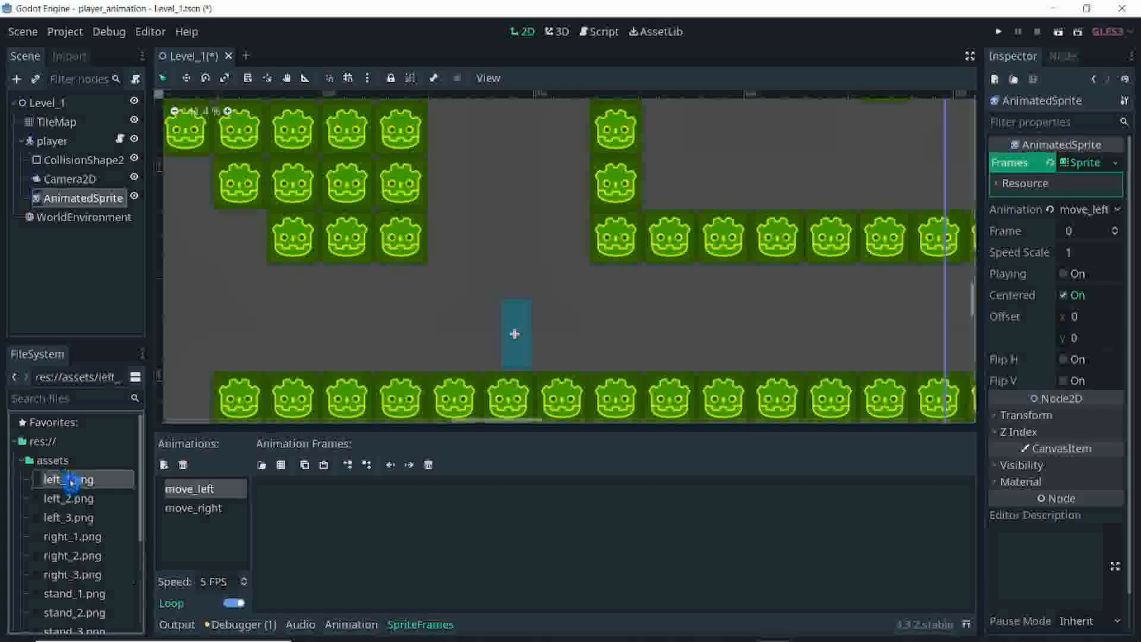
pyautogui.moveTo(73, 479); pyautogui.dragTo(309, 523)
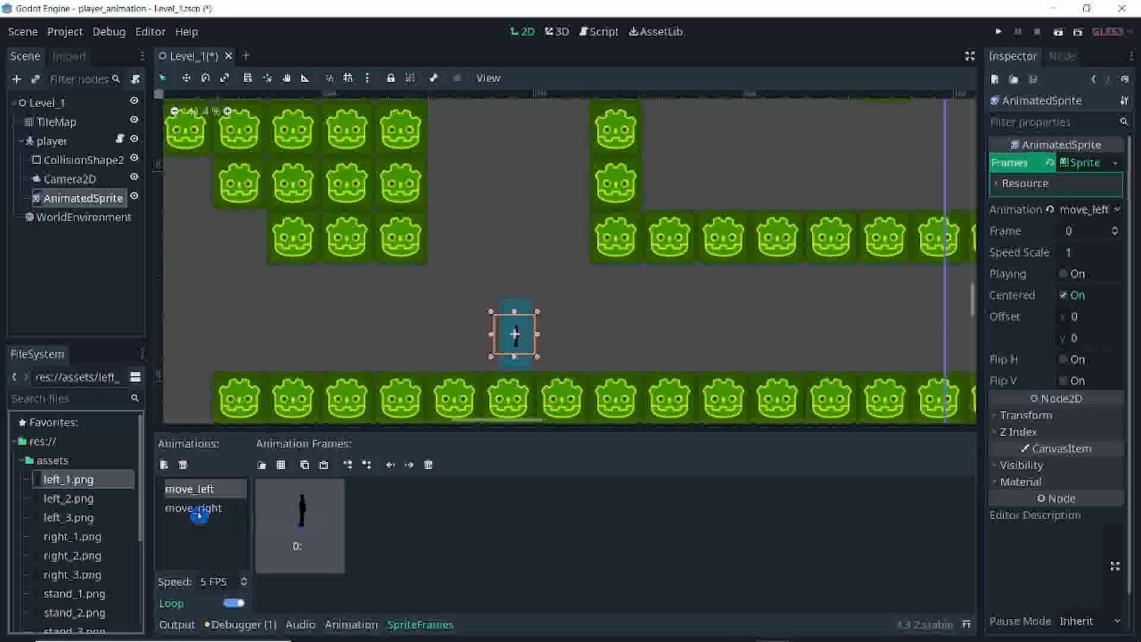
pyautogui.moveTo(83, 499); pyautogui.dragTo(469, 568)
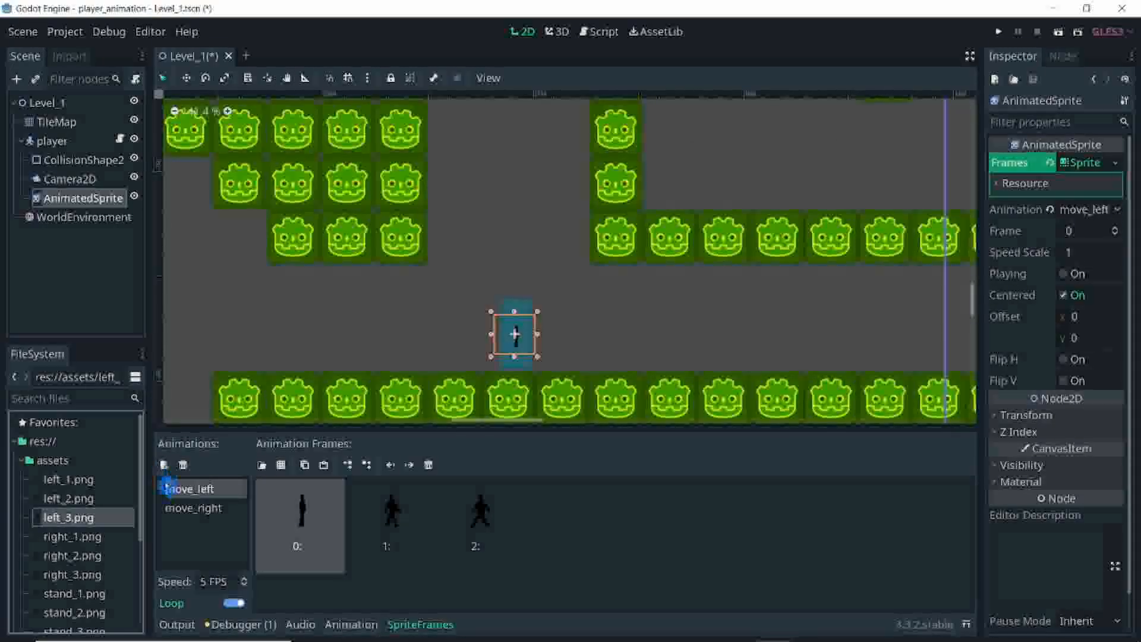
# Step: Create a third animation named standing
pyautogui.click(164, 465)
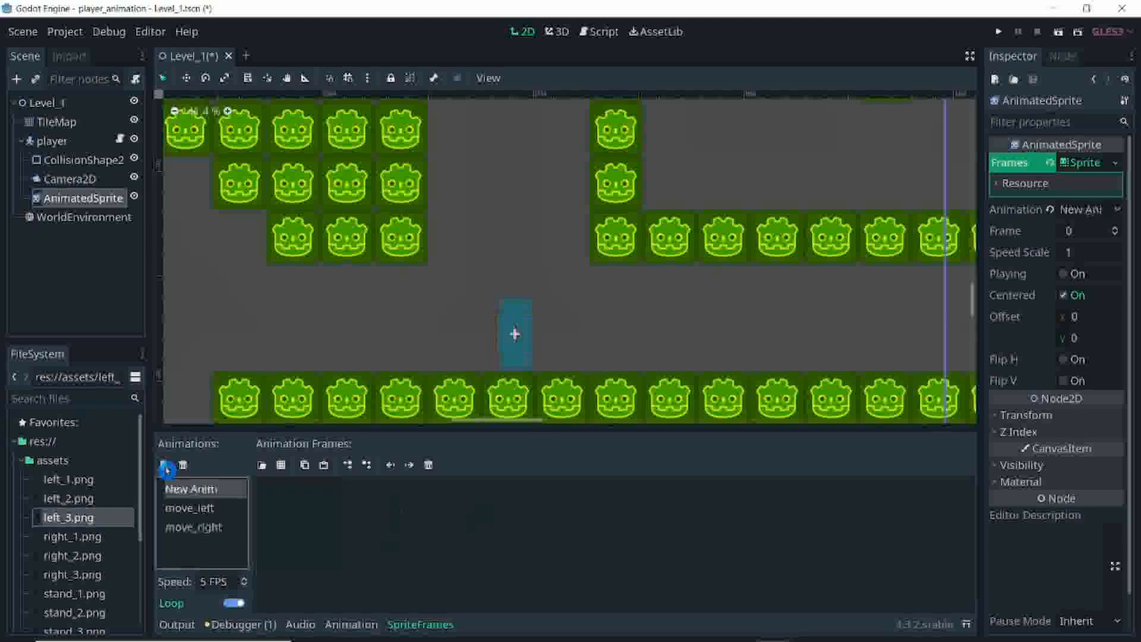
pyautogui.doubleClick(199, 488)
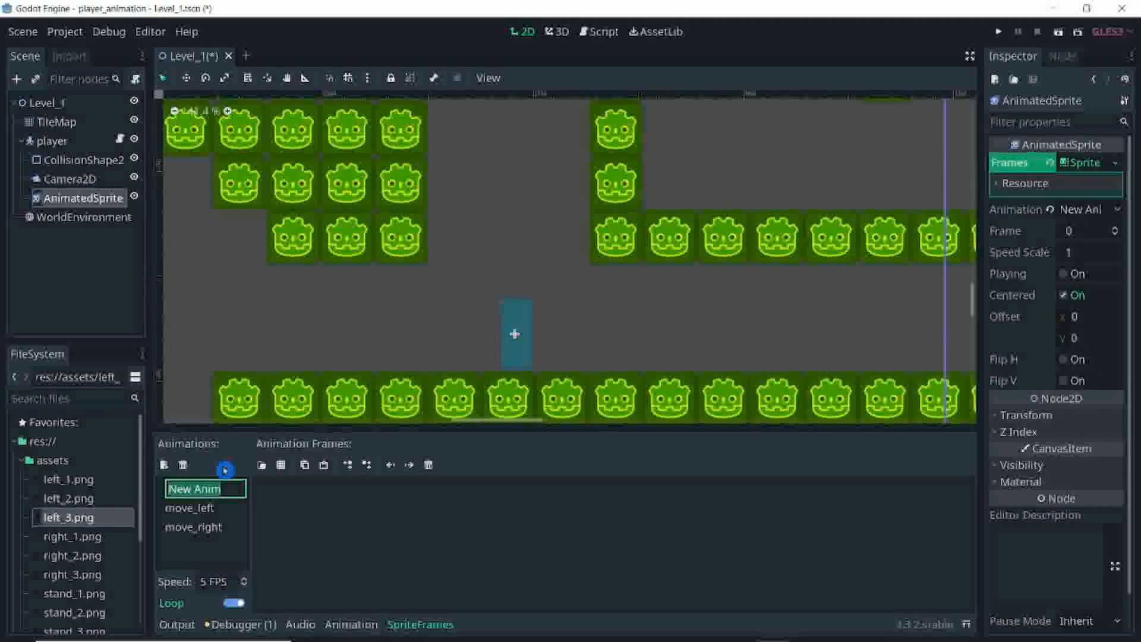
pyautogui.write('stand')
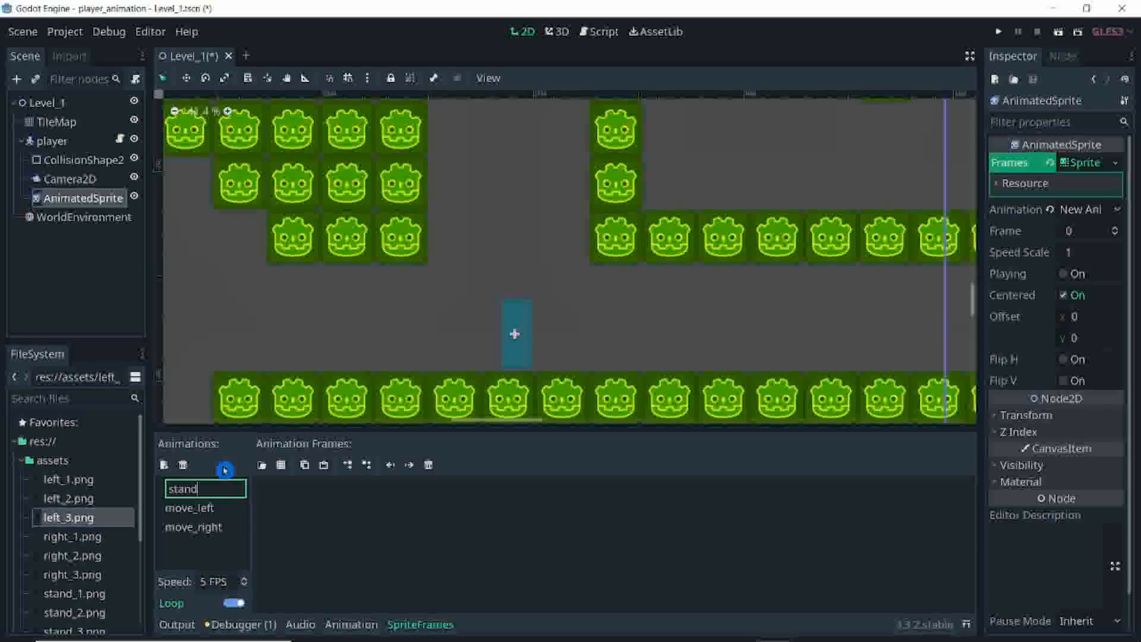
pyautogui.write('ing')
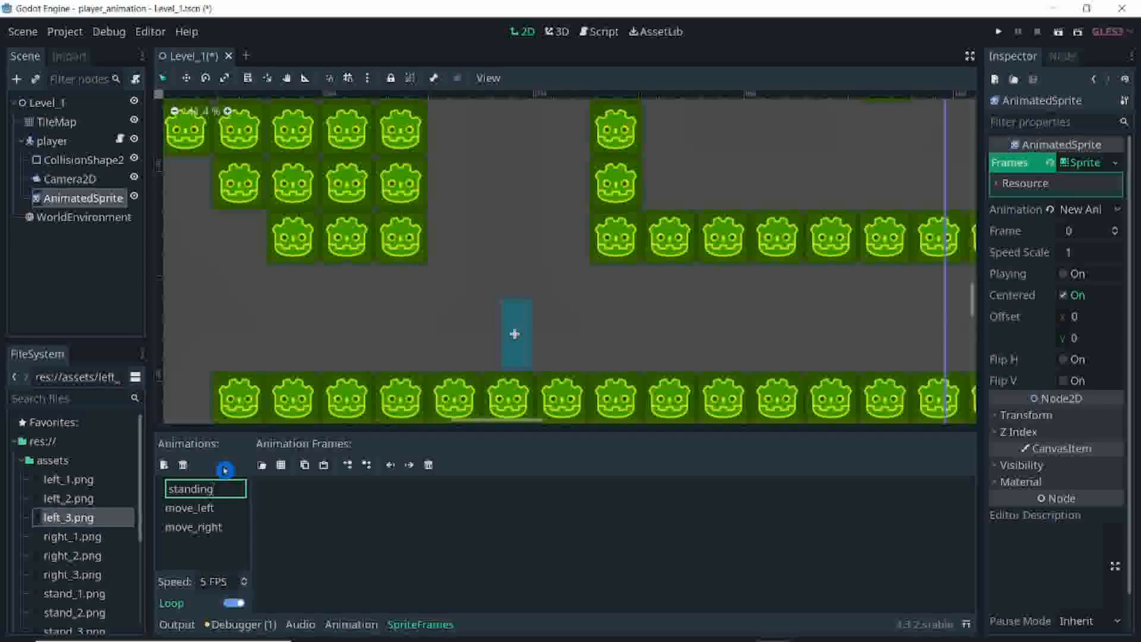
pyautogui.press('Return')
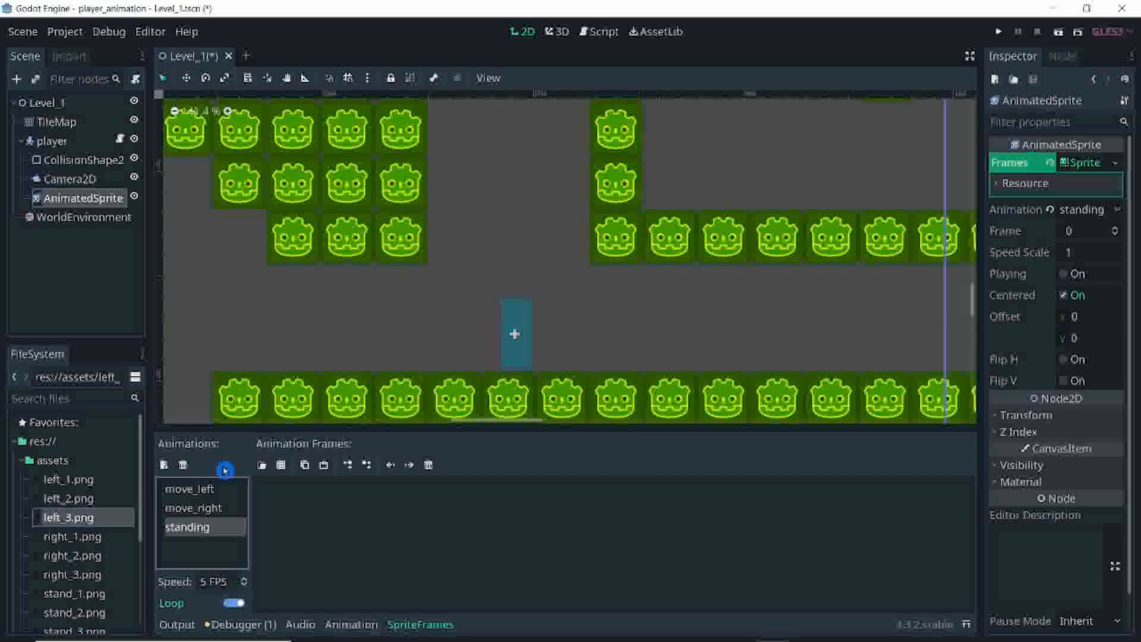
# Step: Add stand_1.png, stand_2.png and stand_3.png from the assets folder as frames of the standing animation
pyautogui.scroll(-1, 82, 587)
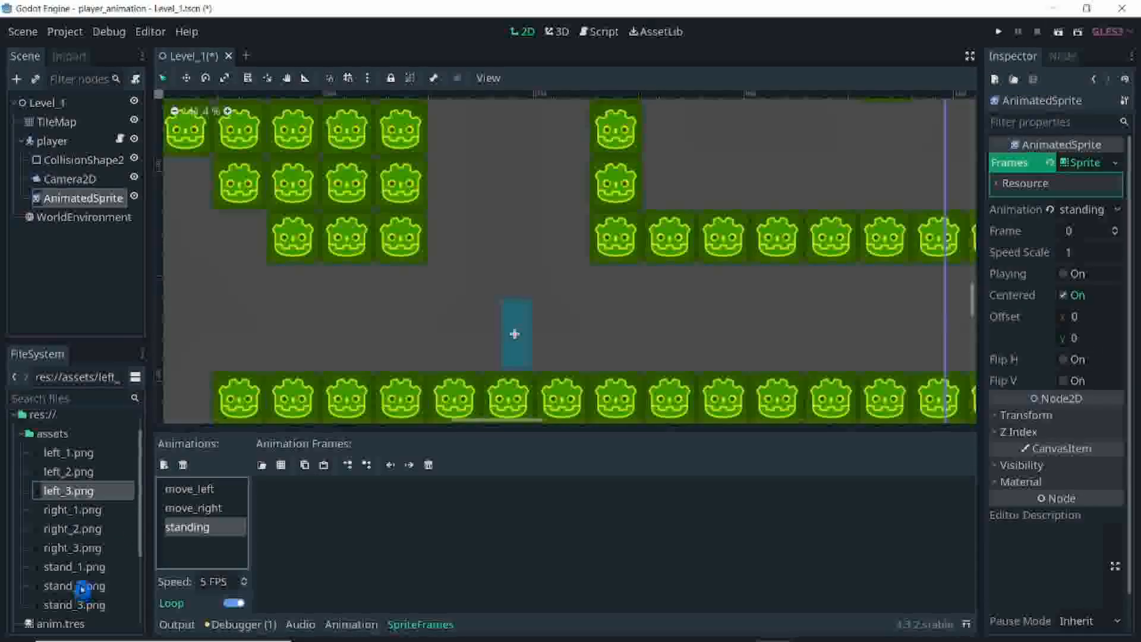
pyautogui.moveTo(78, 566); pyautogui.dragTo(312, 553)
pyautogui.moveTo(84, 585); pyautogui.dragTo(337, 566)
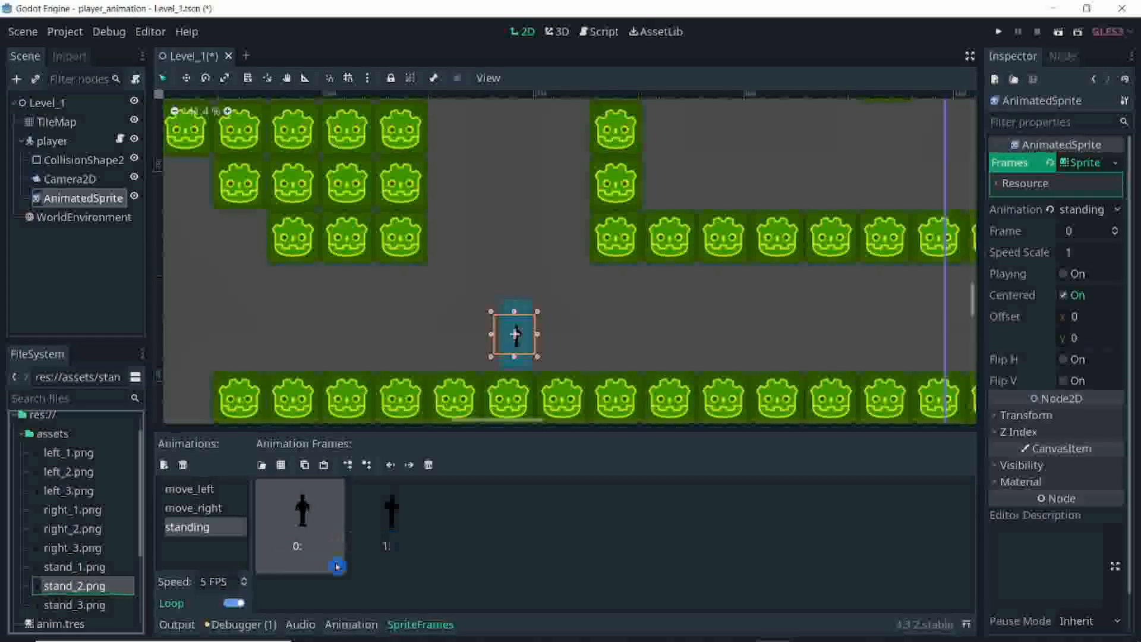
pyautogui.moveTo(98, 604); pyautogui.dragTo(425, 531)
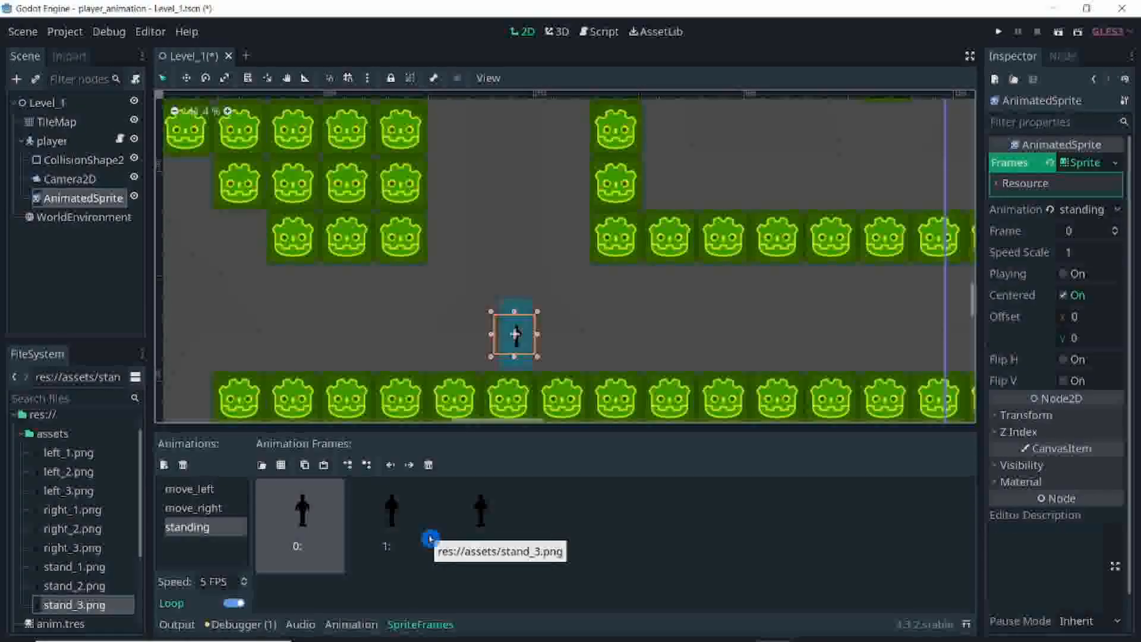
pyautogui.moveTo(430, 538); pyautogui.dragTo(509, 507)
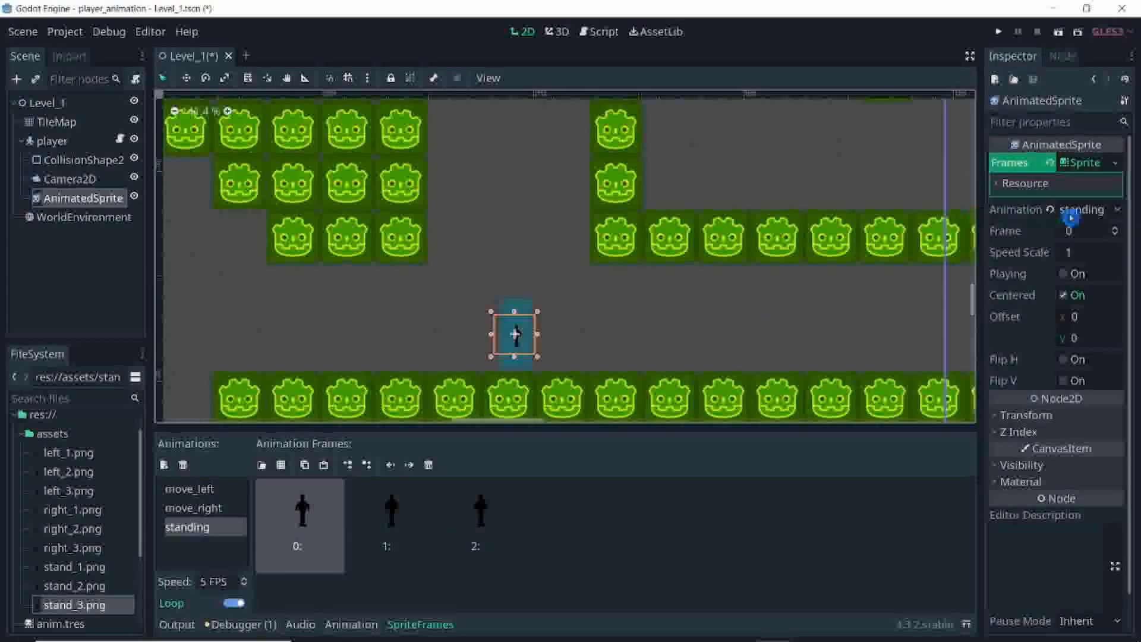
# Step: Set the AnimatedSprite's animation to move_left and turn on Playing to preview it on the player
pyautogui.click(1116, 213)
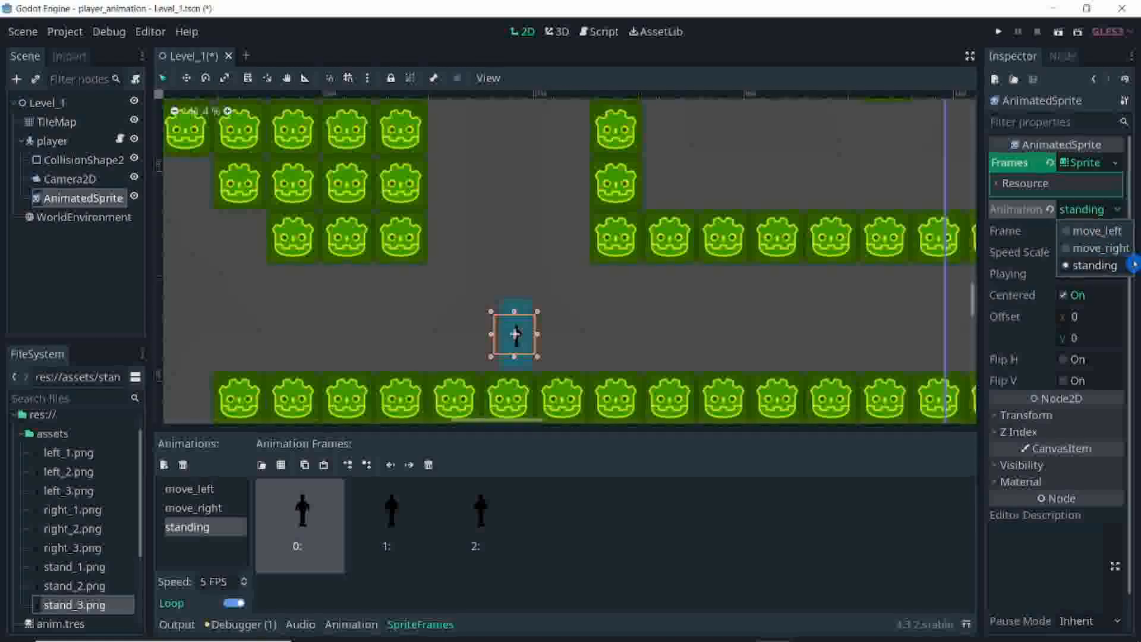
pyautogui.click(1106, 231)
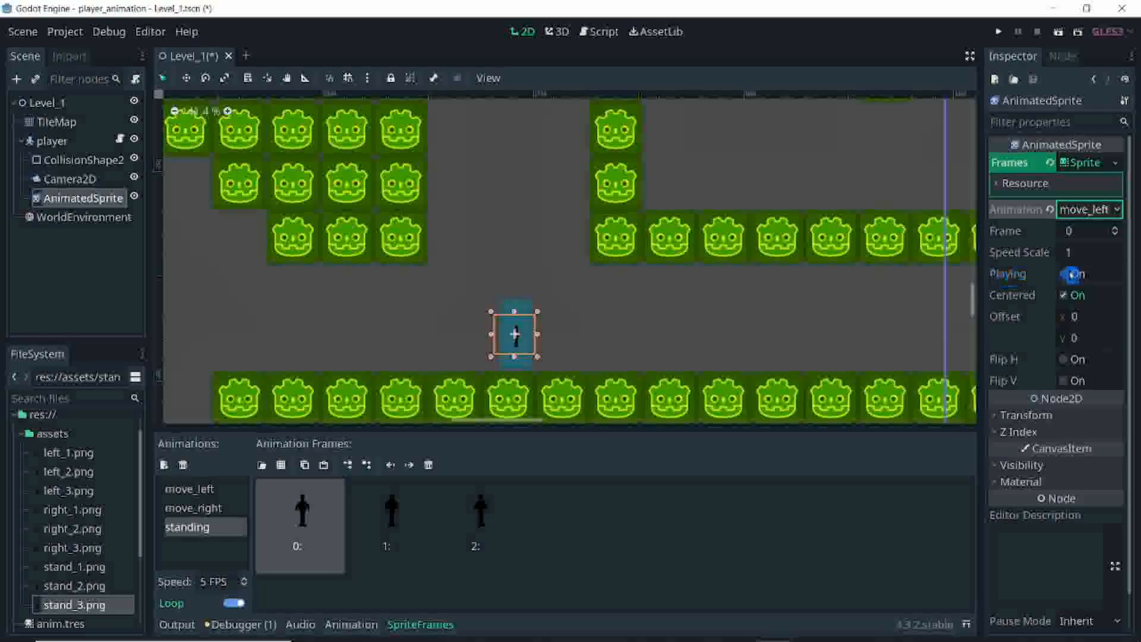
pyautogui.click(1068, 274)
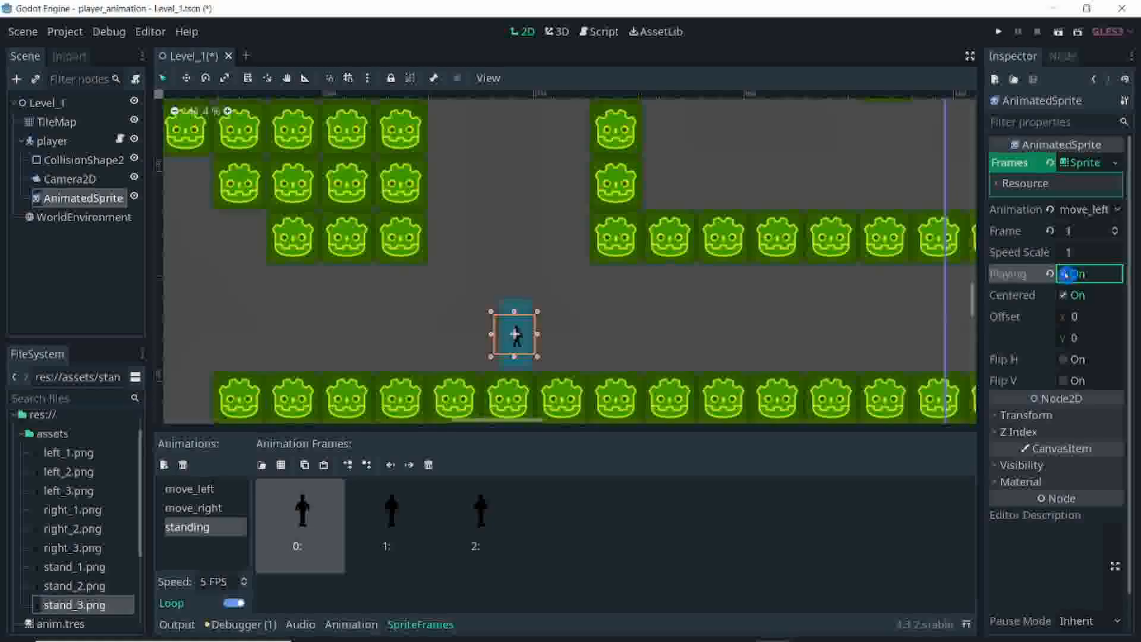
pyautogui.scroll(5, 537, 333)
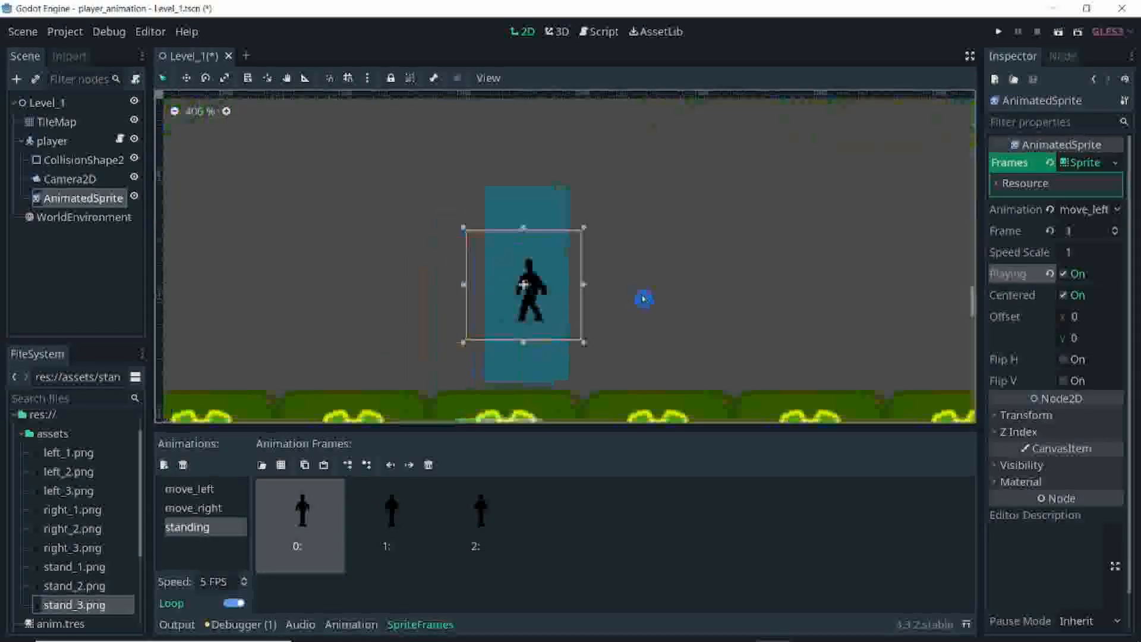
# Step: Preview the move_right animation and set the AnimatedSprite's animation to standing
pyautogui.click(1109, 210)
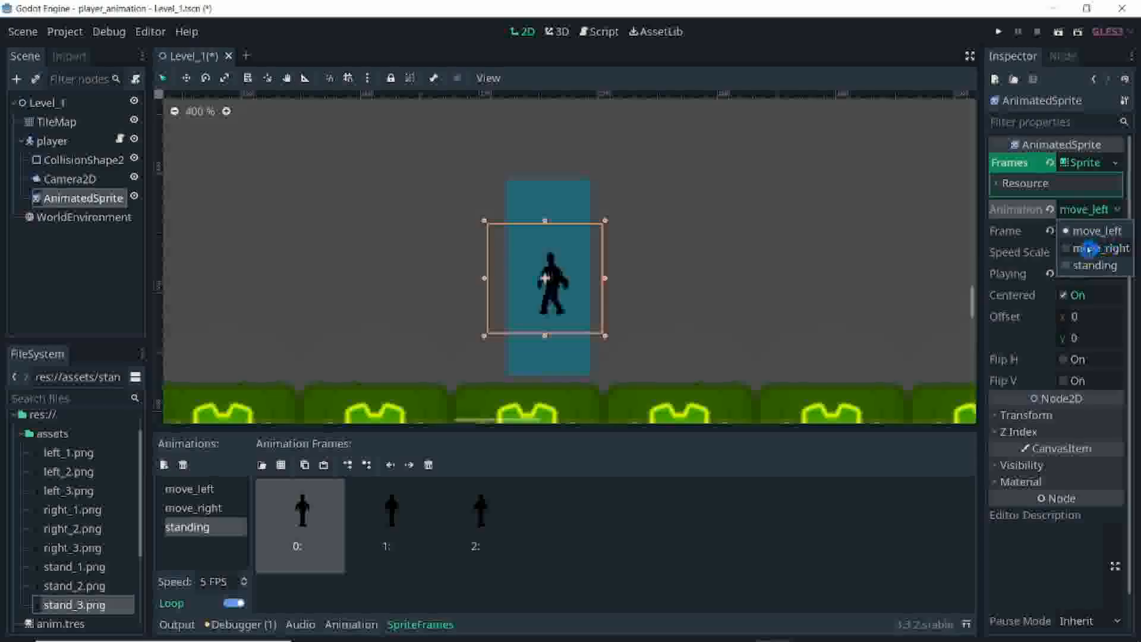
pyautogui.click(1088, 249)
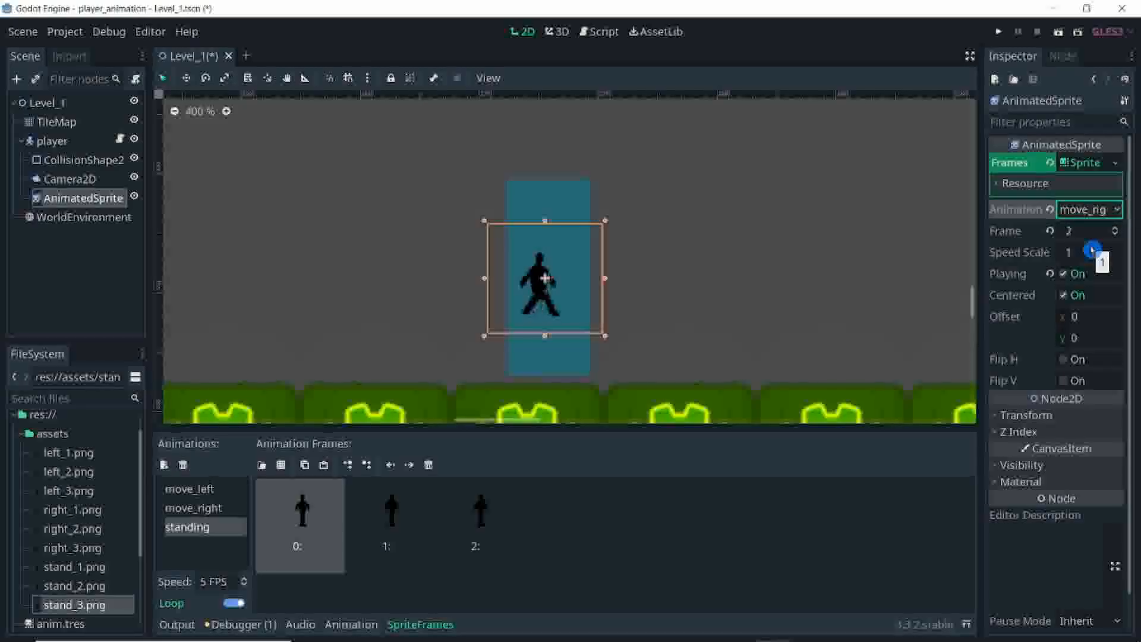
pyautogui.click(1113, 209)
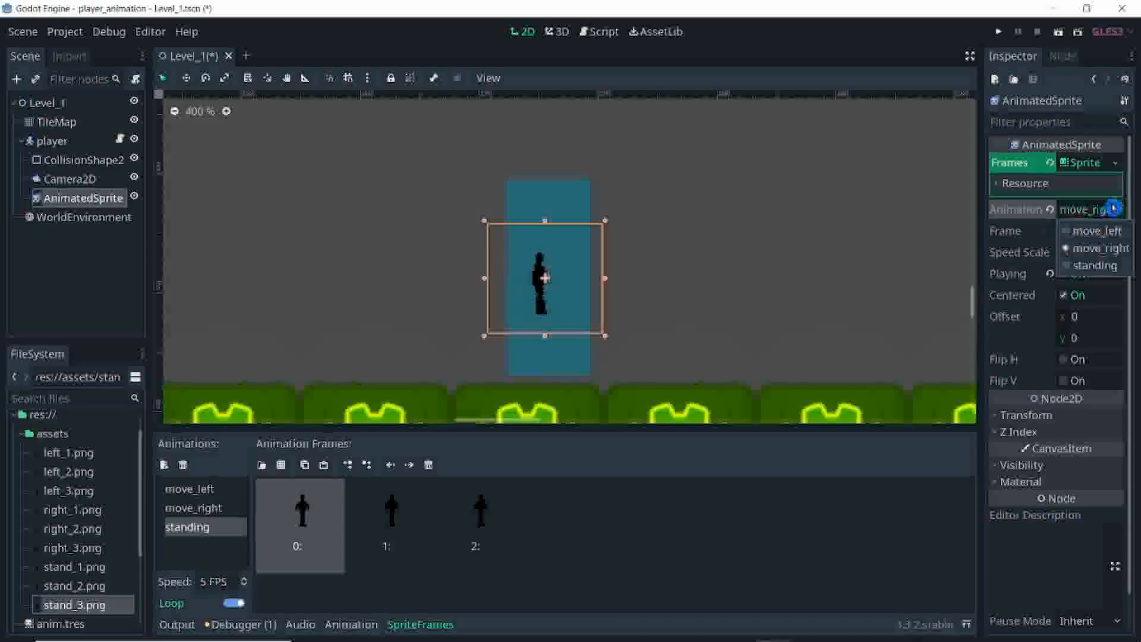
pyautogui.click(1094, 265)
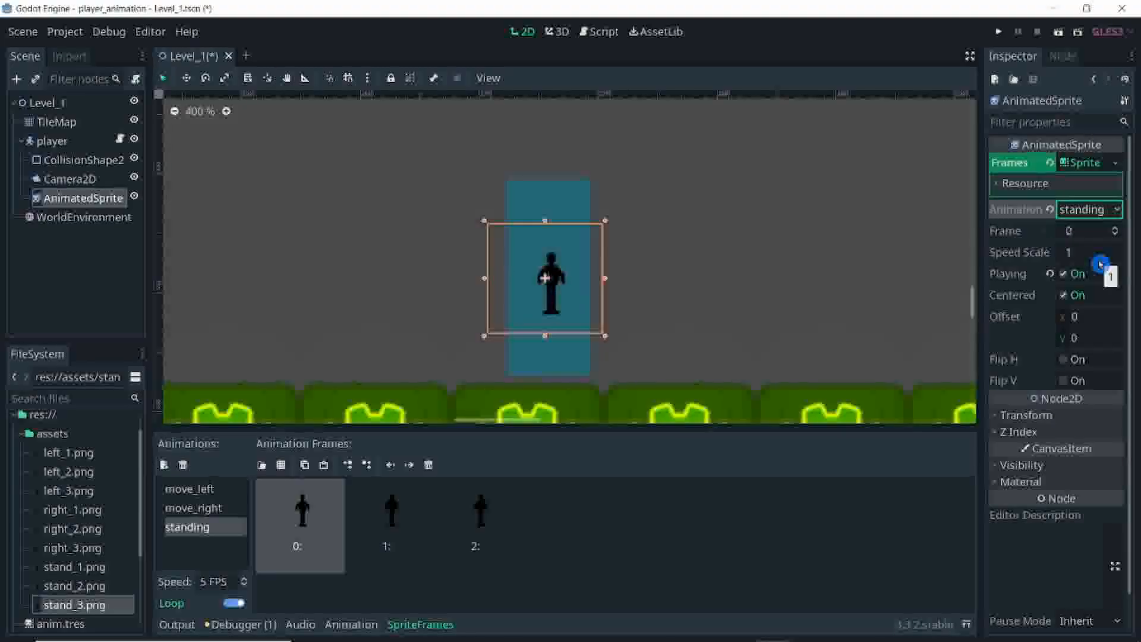
# Step: Enlarge the AnimatedSprite and align the figure with the player's collision shape, narrowing the shape to match
pyautogui.scroll(4, 754, 260)
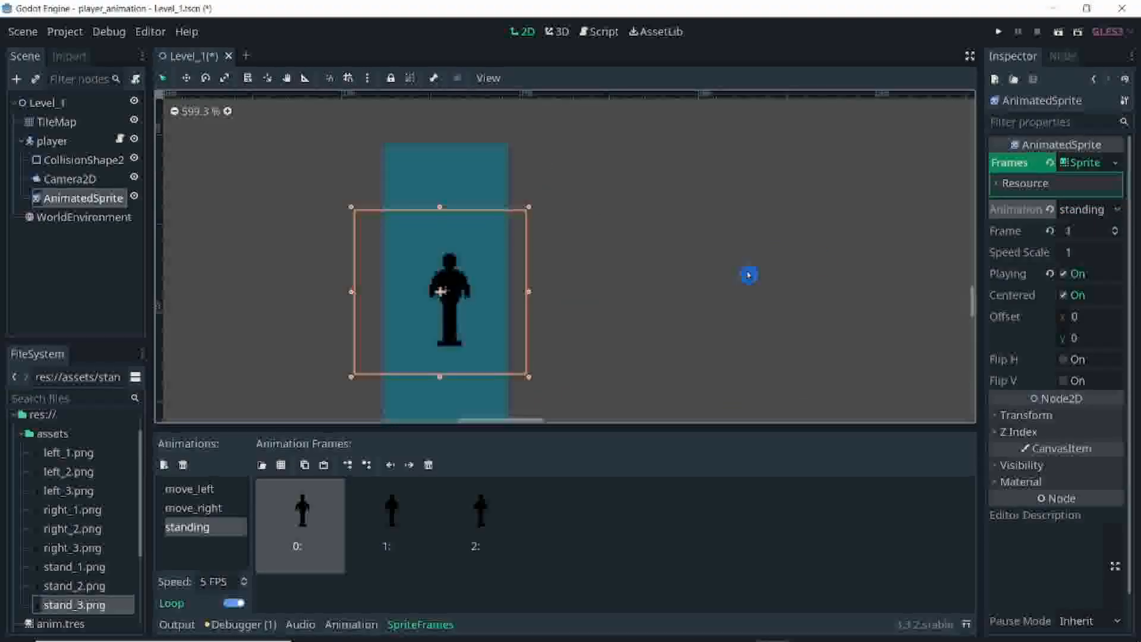
pyautogui.scroll(-6, 748, 275)
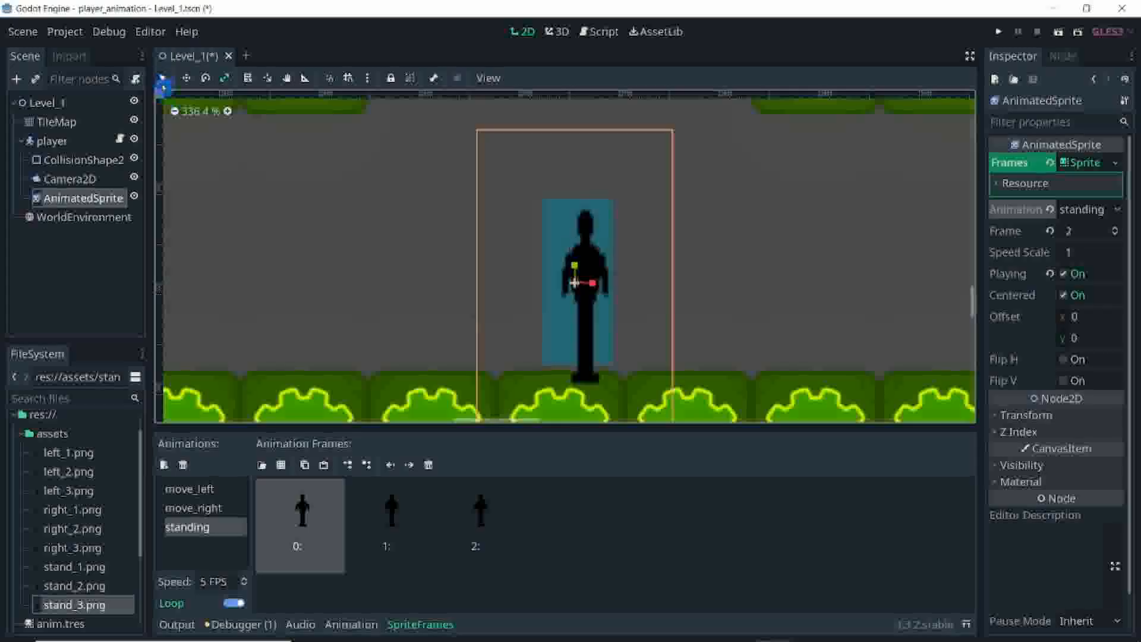
pyautogui.click(164, 78)
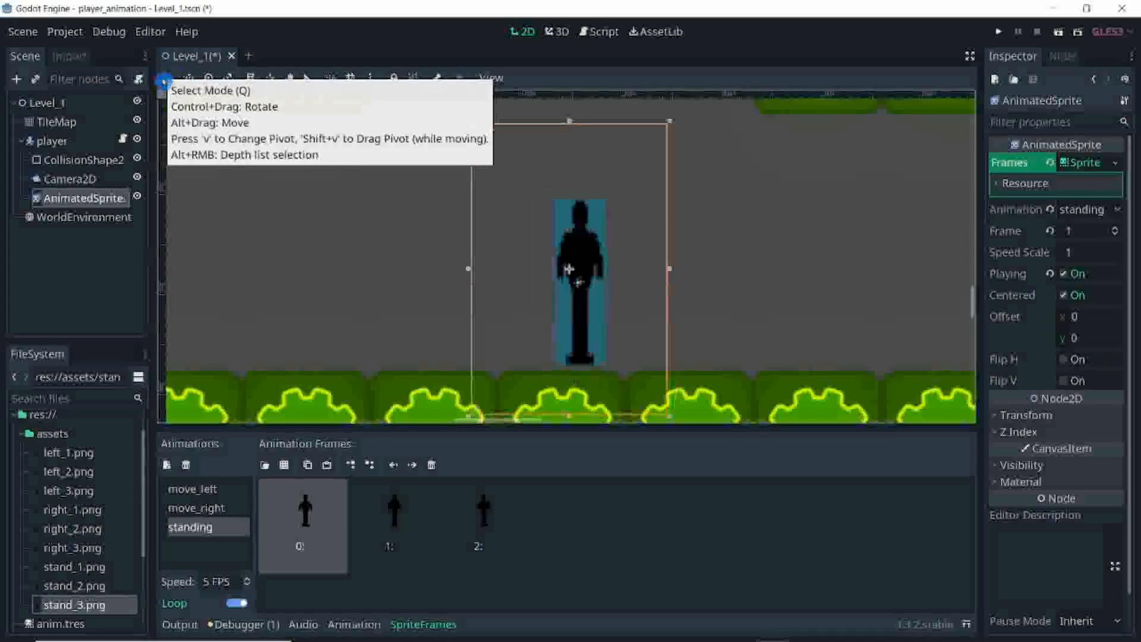
# Step: Move the last frame of the move_right animation to the start of the sequence and return it to the end
pyautogui.click(216, 510)
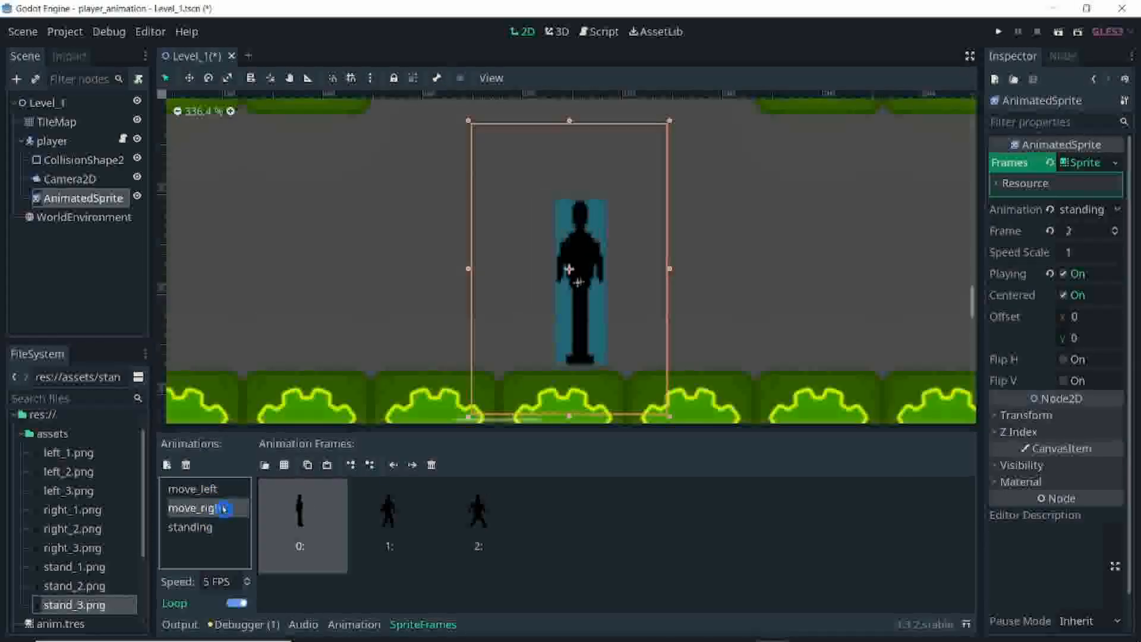
pyautogui.click(367, 529)
pyautogui.click(475, 551)
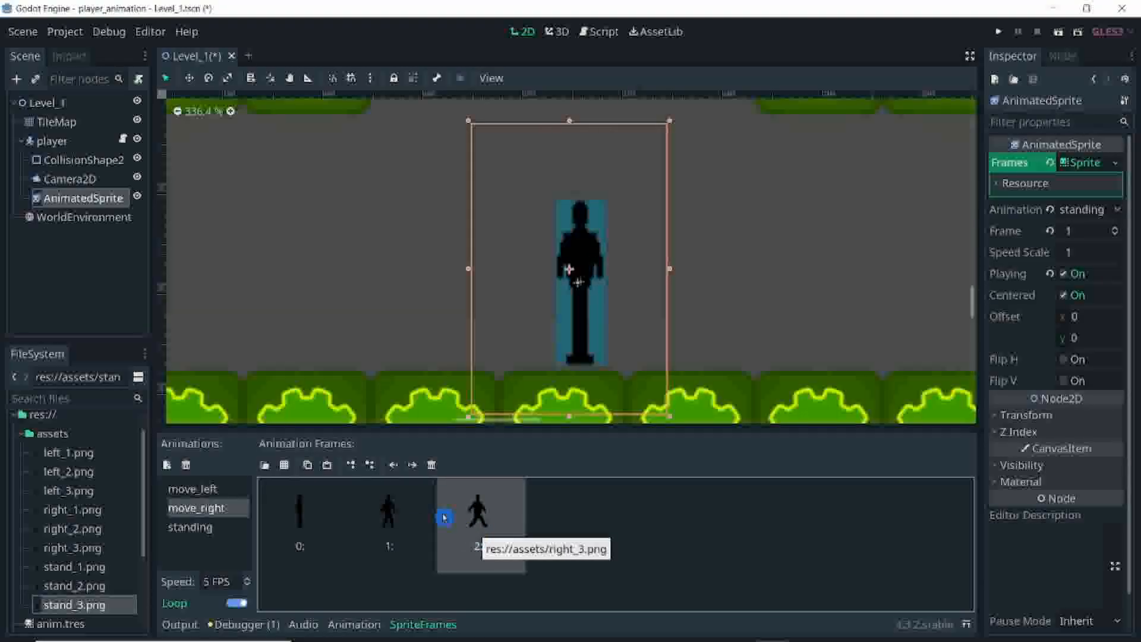
pyautogui.click(395, 467)
pyautogui.click(395, 467)
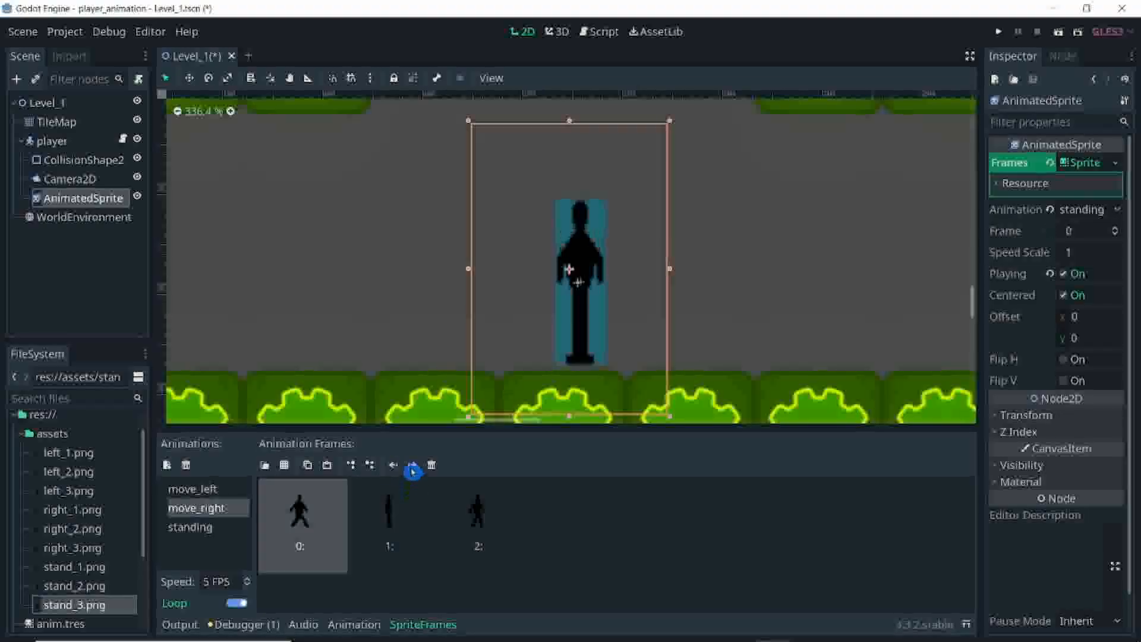
pyautogui.click(412, 467)
pyautogui.click(413, 467)
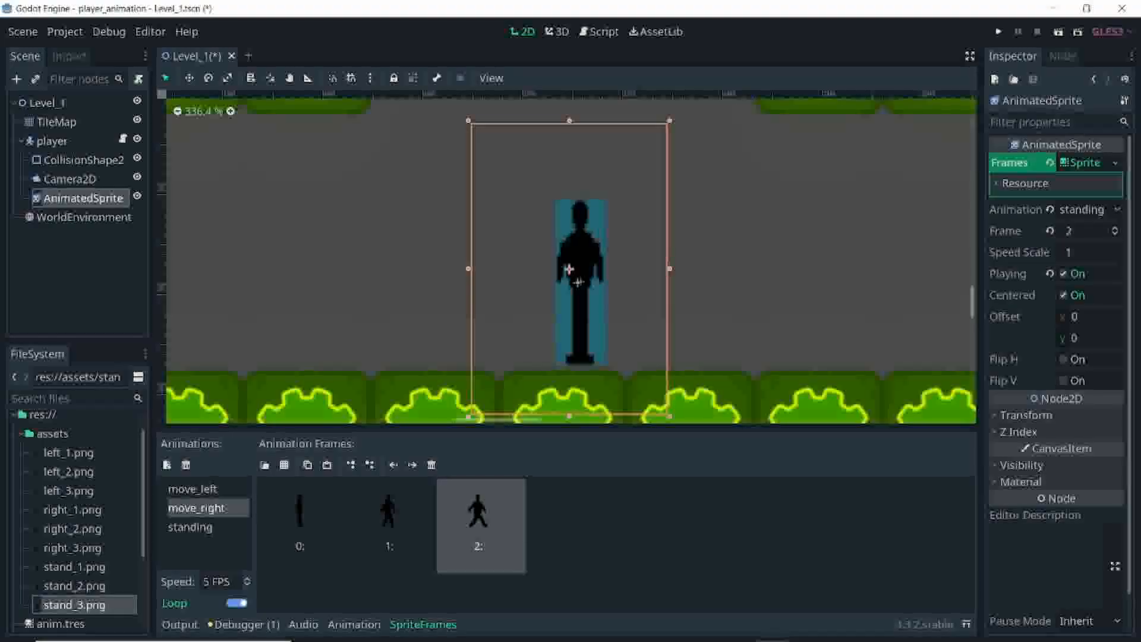
# Step: Set the speed of both the move_right and move_left animations to 15 FPS
pyautogui.click(202, 582)
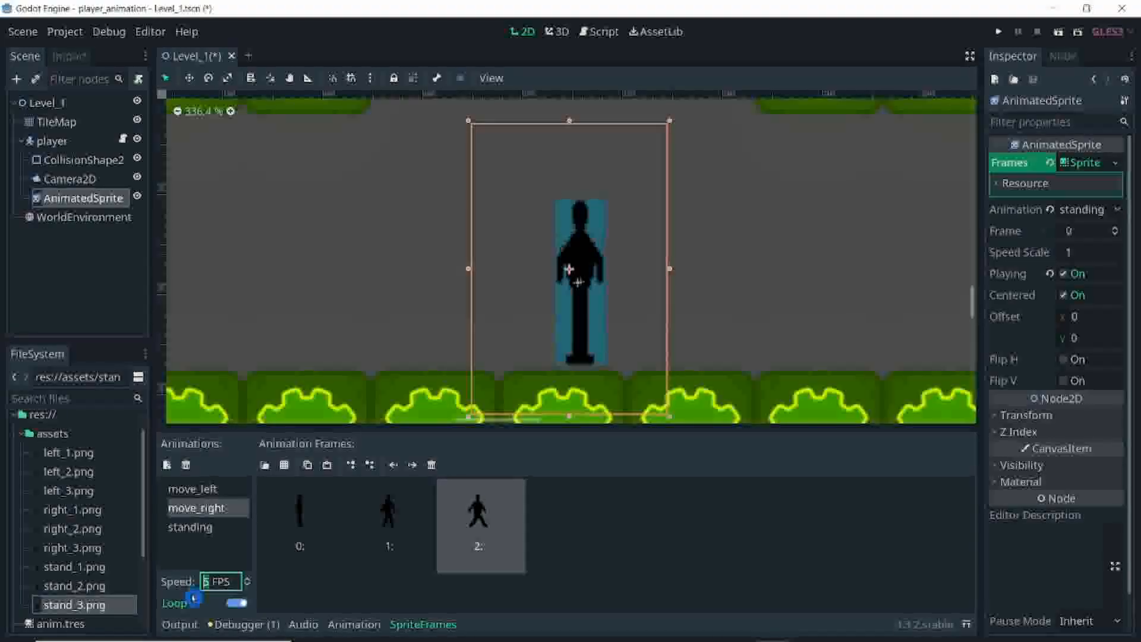
pyautogui.write('15')
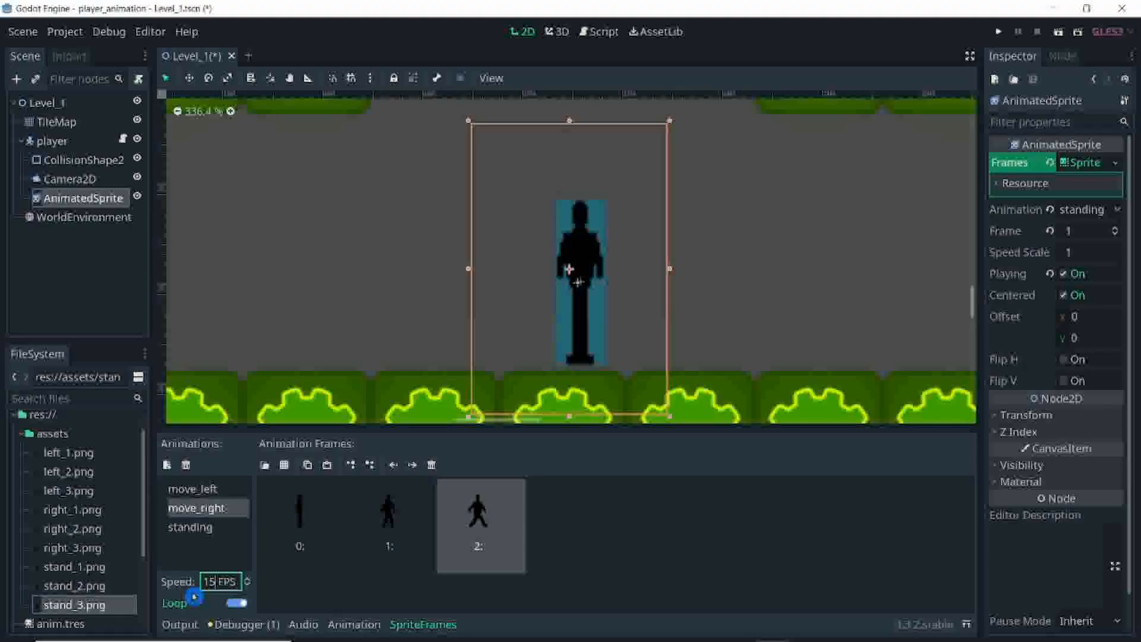
pyautogui.click(202, 488)
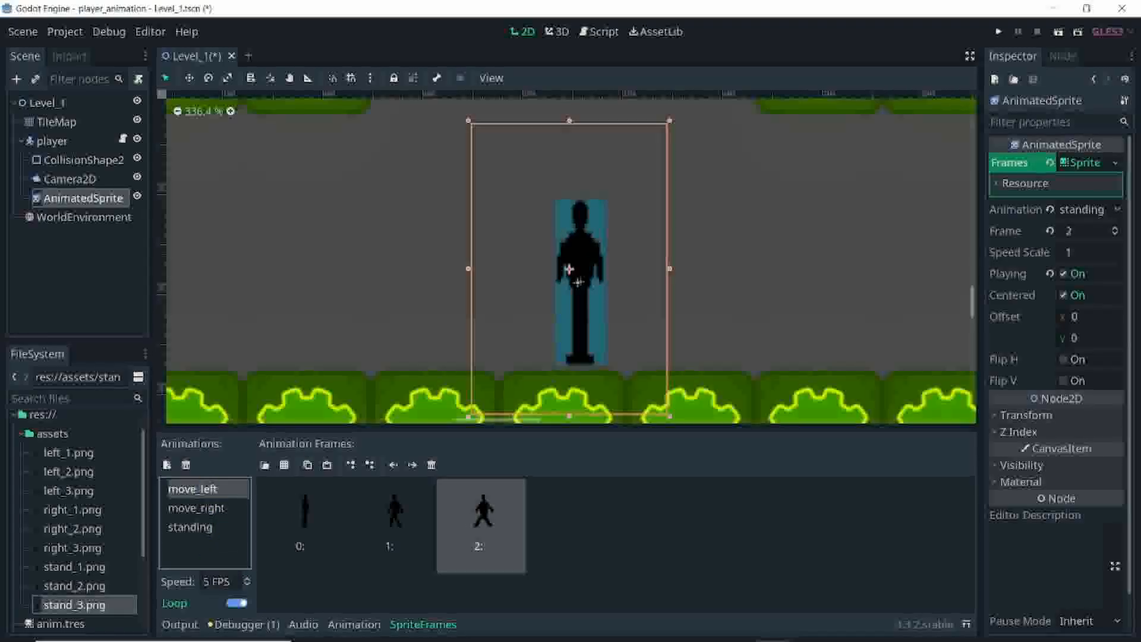
pyautogui.click(205, 581)
pyautogui.write('1')
pyautogui.press('Return')
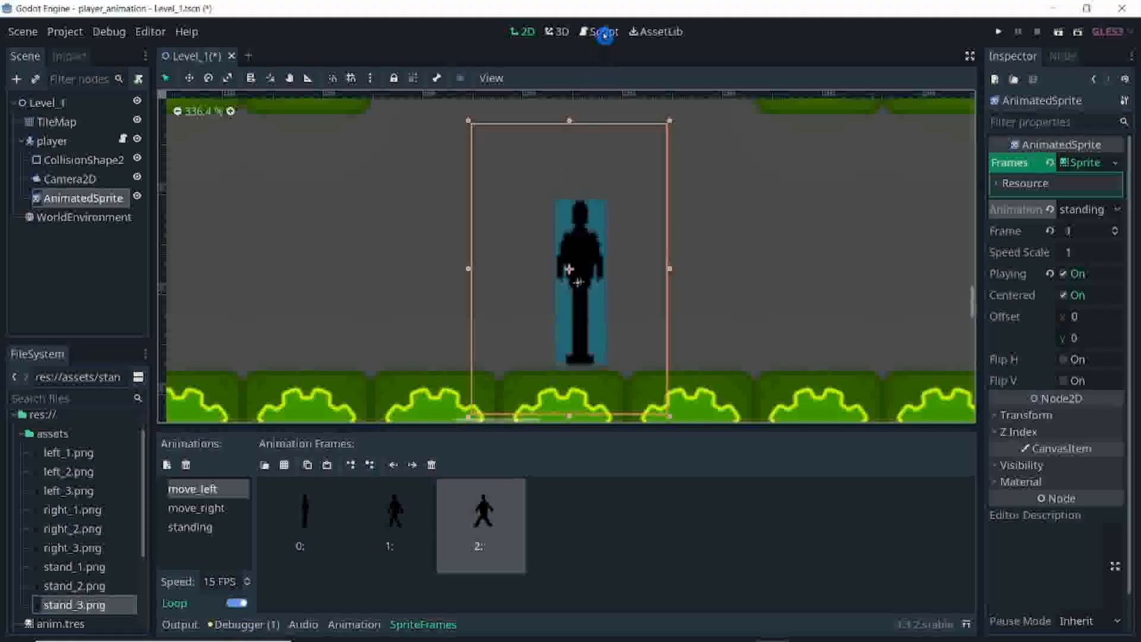
# Step: Examine the $AnimatedSprite.play calls for move_right, move_left and standing in the player script's _physics_process function
pyautogui.click(602, 33)
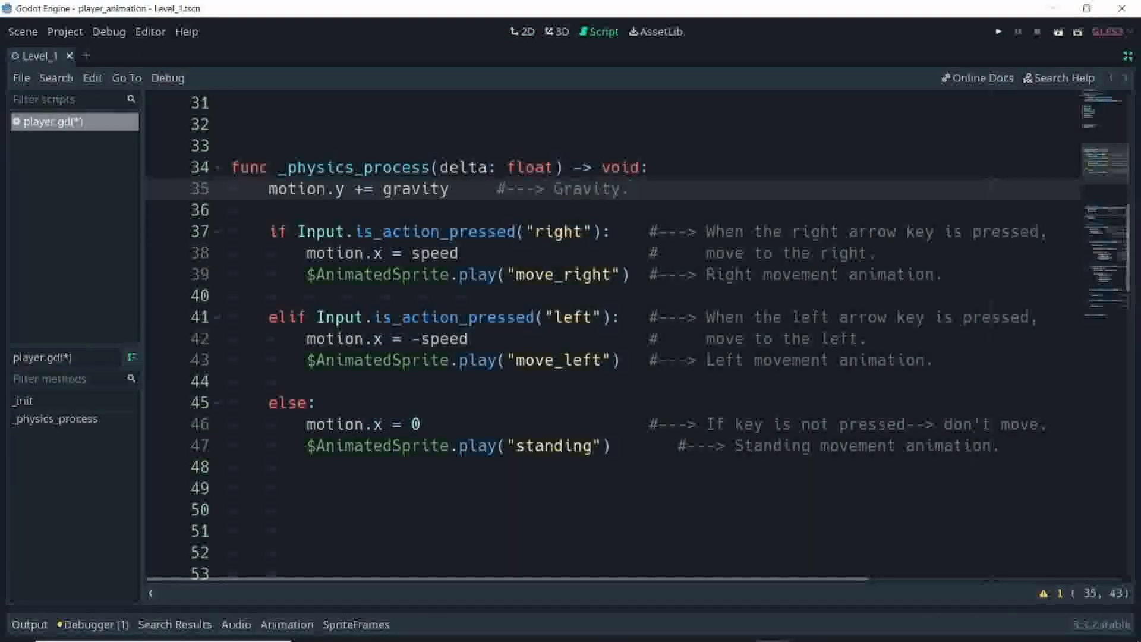
pyautogui.moveTo(307, 274); pyautogui.dragTo(630, 275)
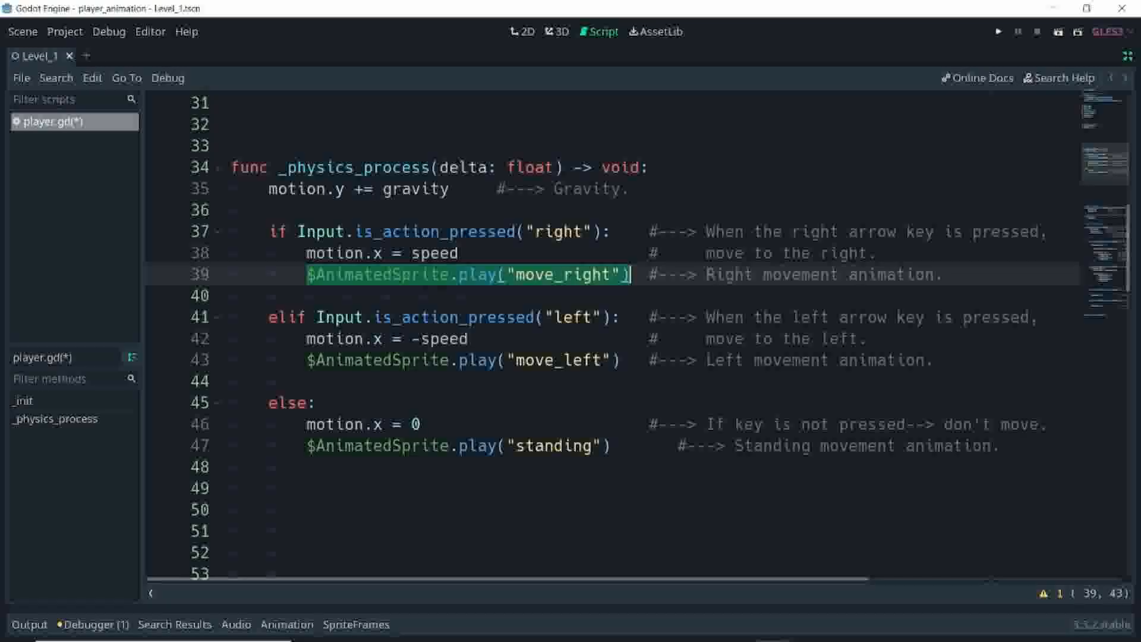
pyautogui.moveTo(307, 360); pyautogui.dragTo(621, 360)
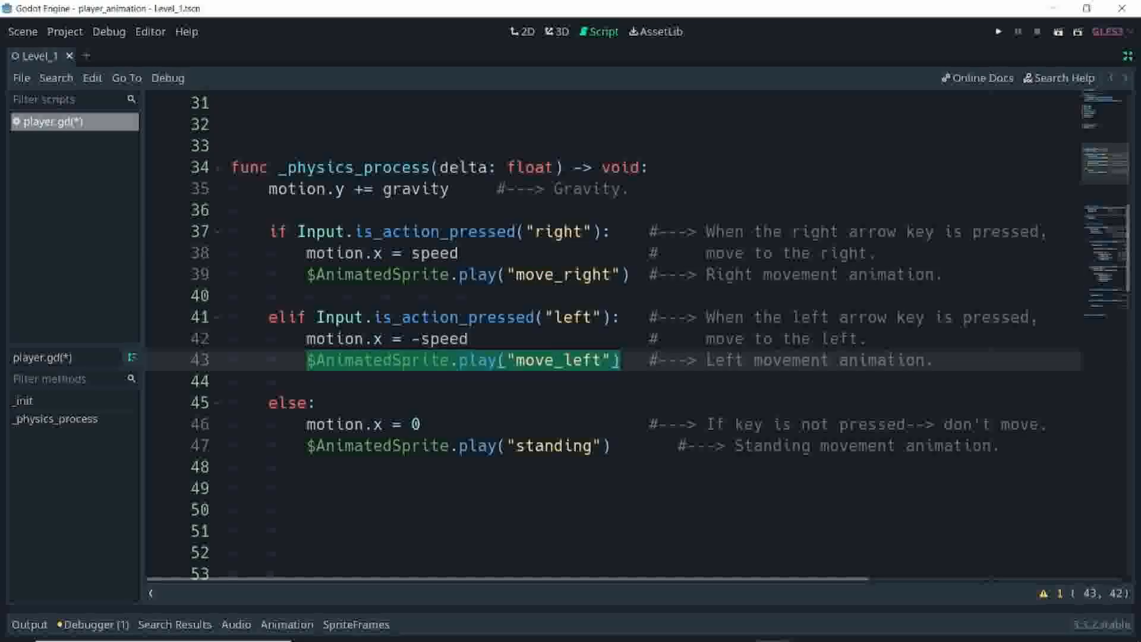
pyautogui.moveTo(306, 446); pyautogui.dragTo(601, 445)
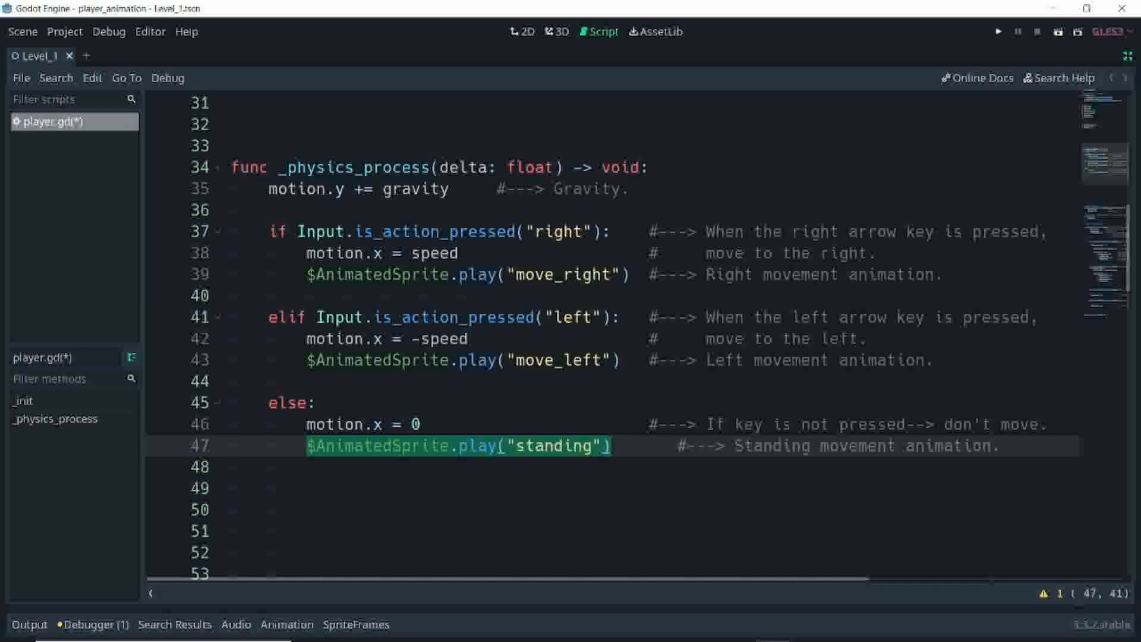
pyautogui.click(308, 488)
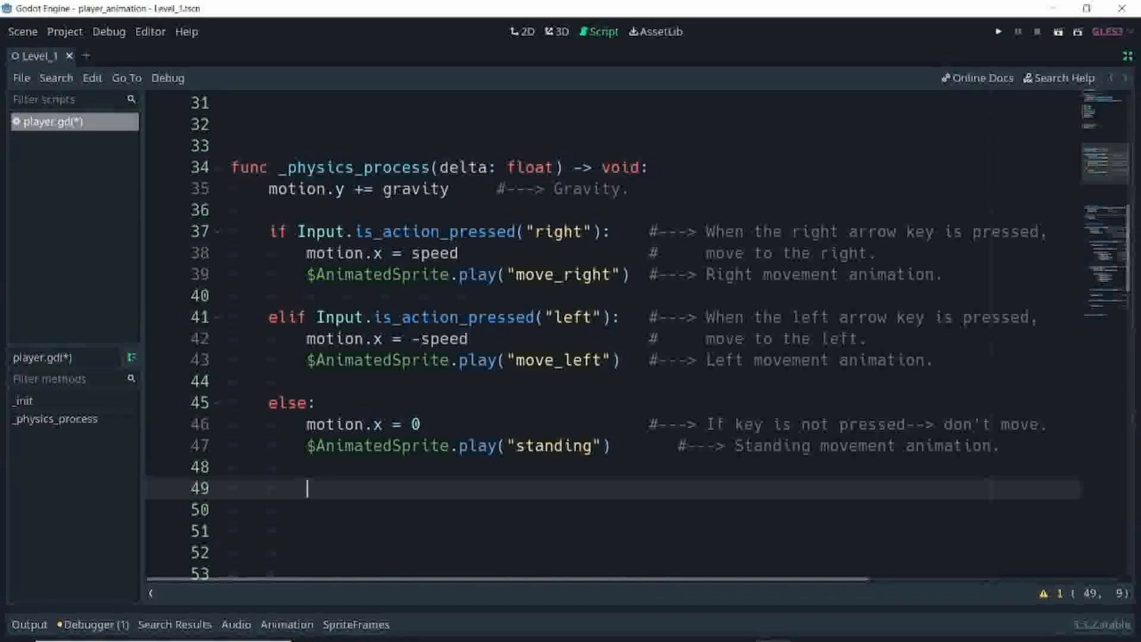
# Step: Run the current scene and walk the player right and left to test the movement and standing animations
pyautogui.click(1060, 33)
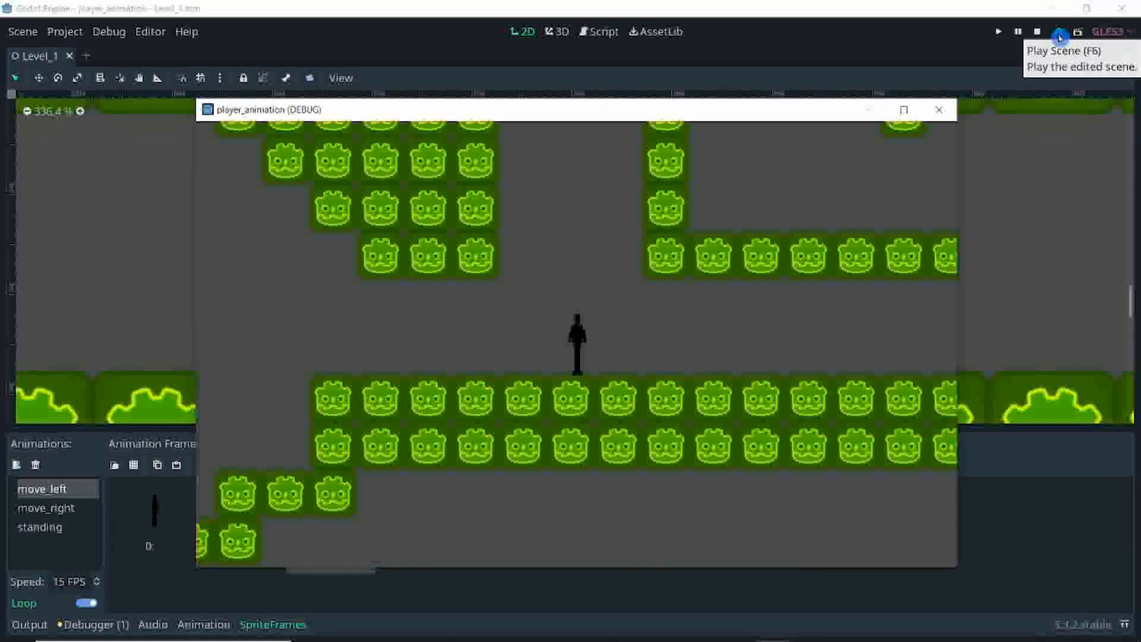
pyautogui.press('Right')
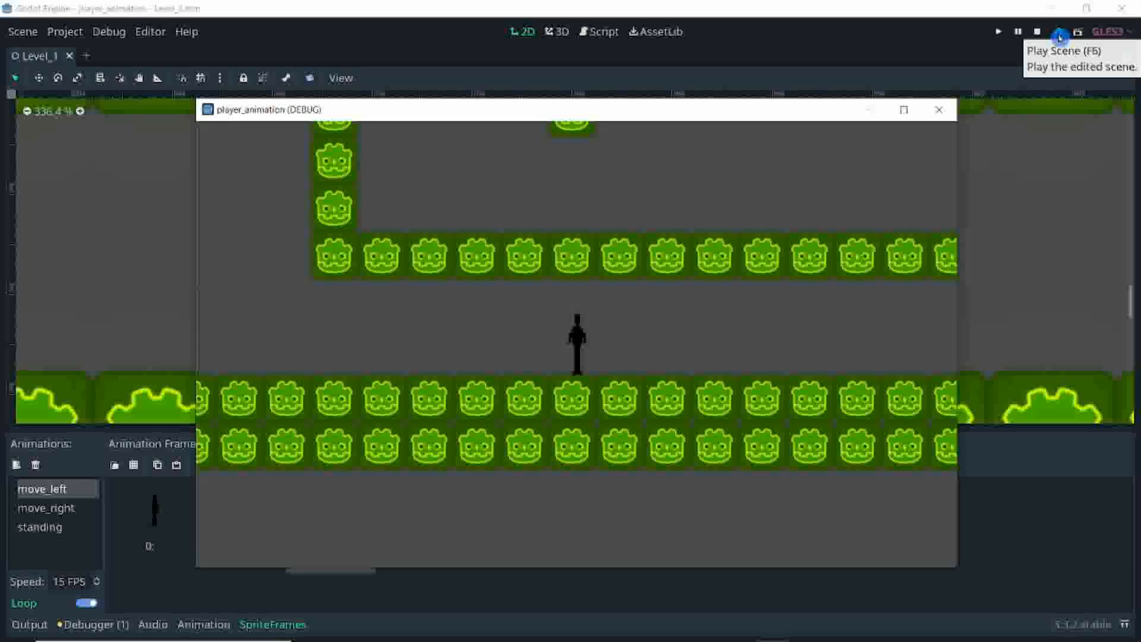
pyautogui.press('Right')
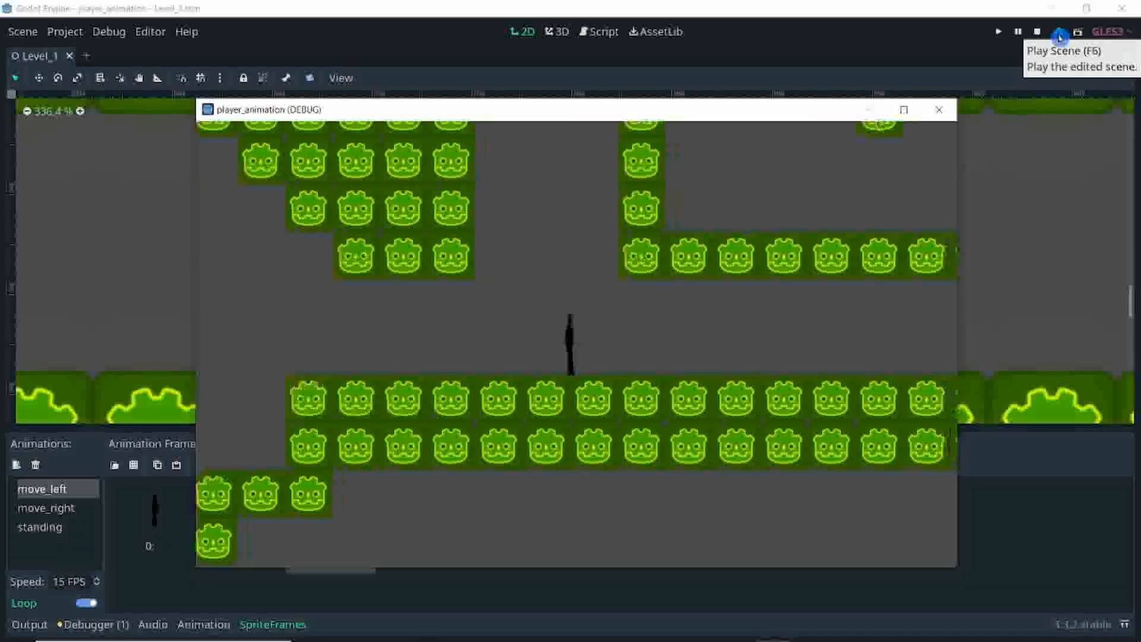
pyautogui.press('Right')
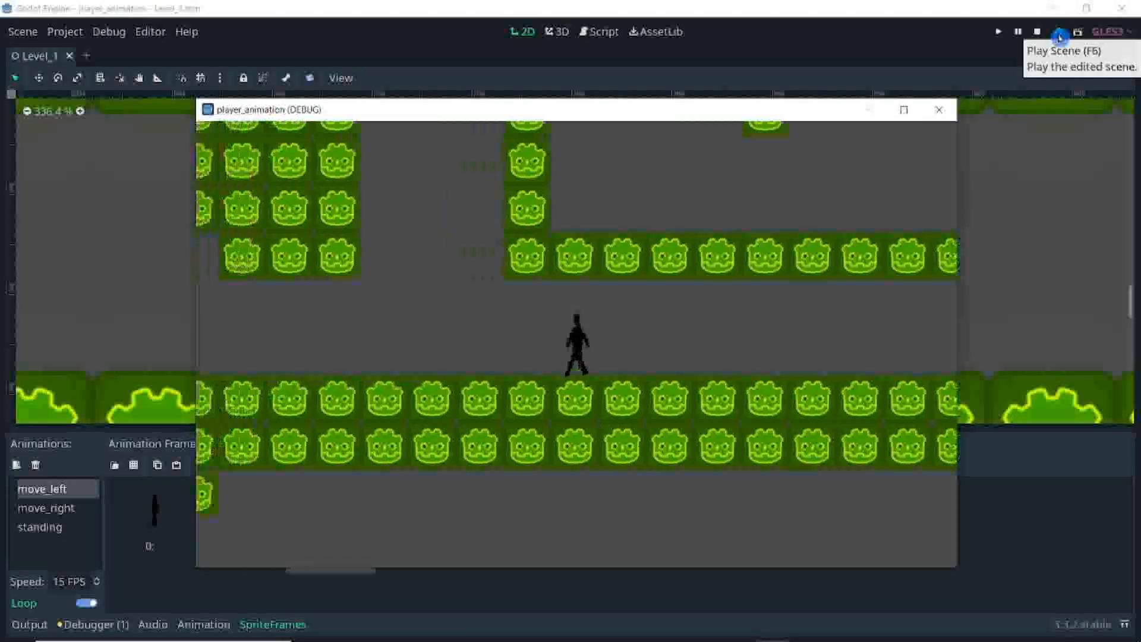
pyautogui.press('Left')
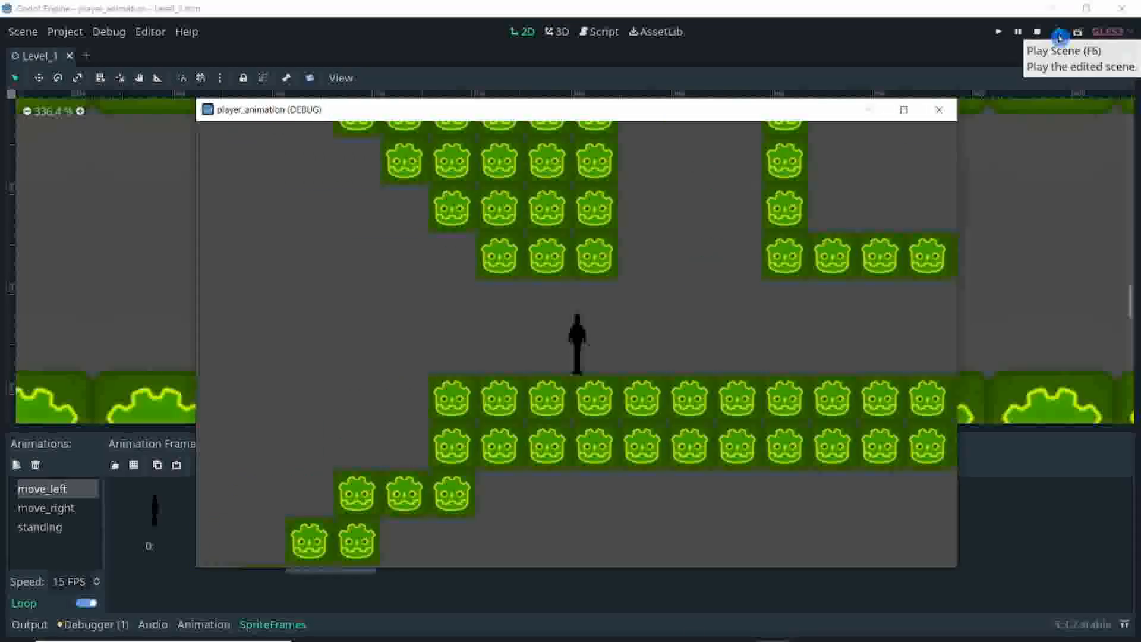
pyautogui.press('Left')
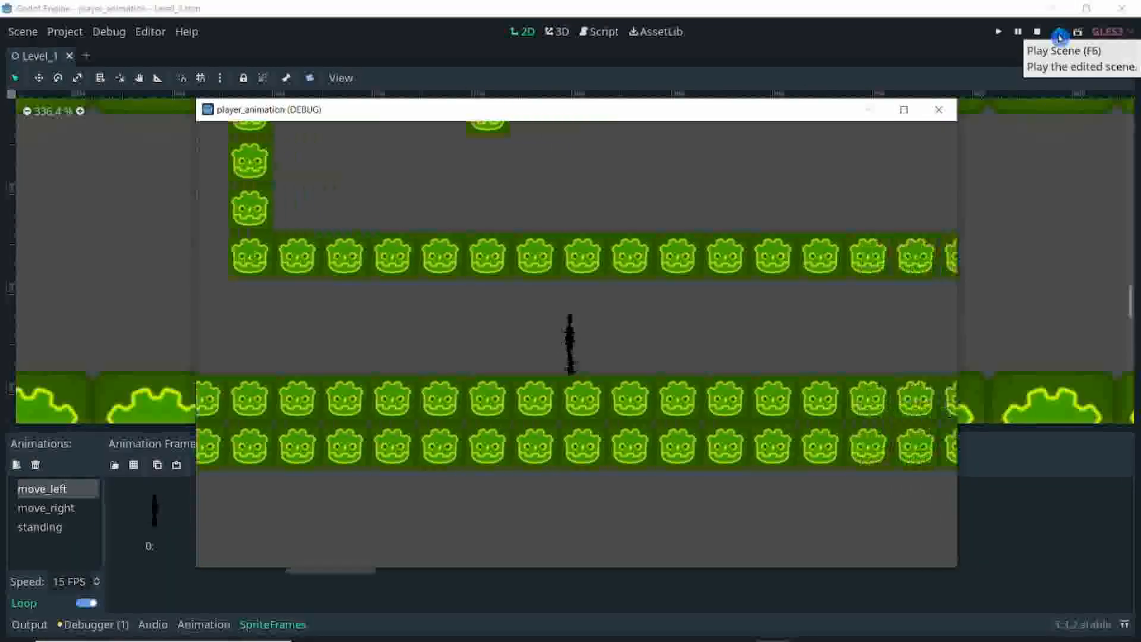
pyautogui.press('Left')
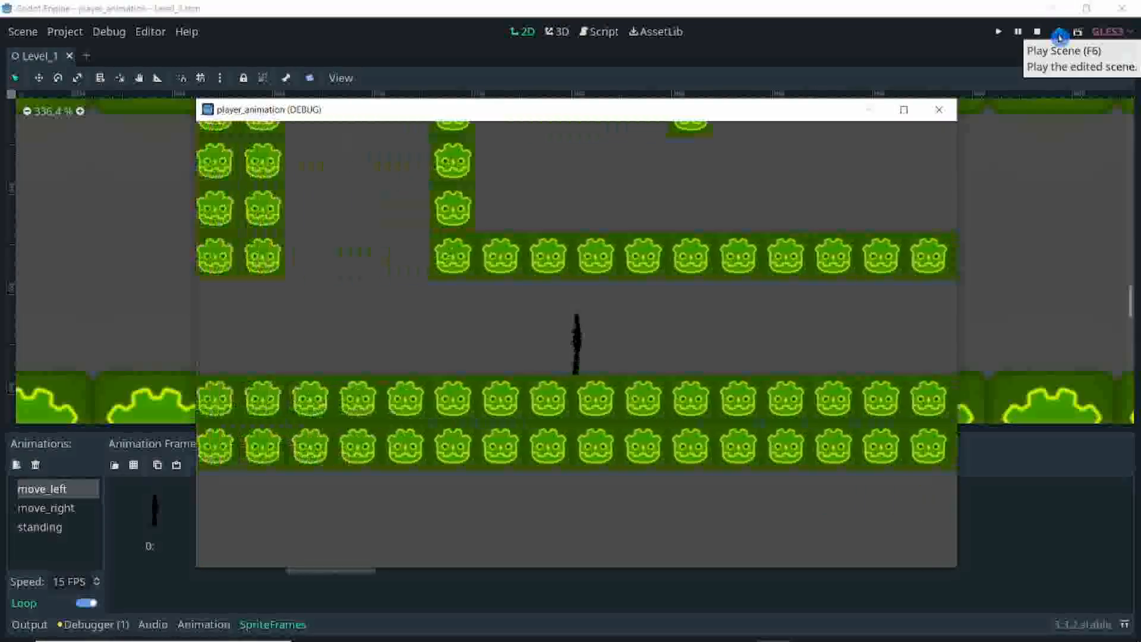
pyautogui.press('Left')
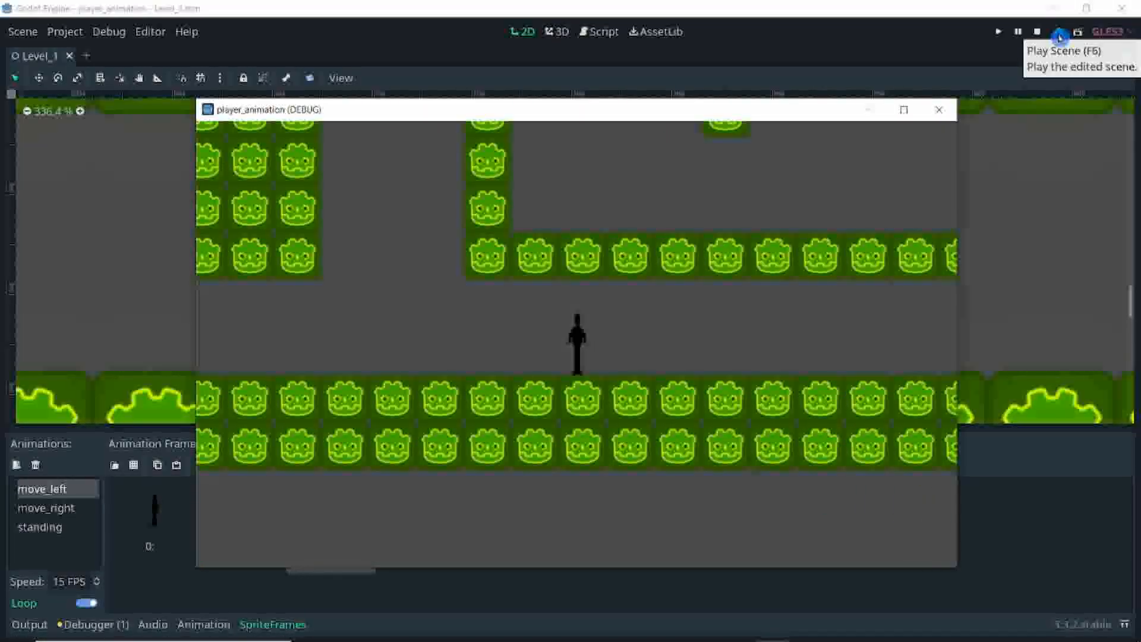